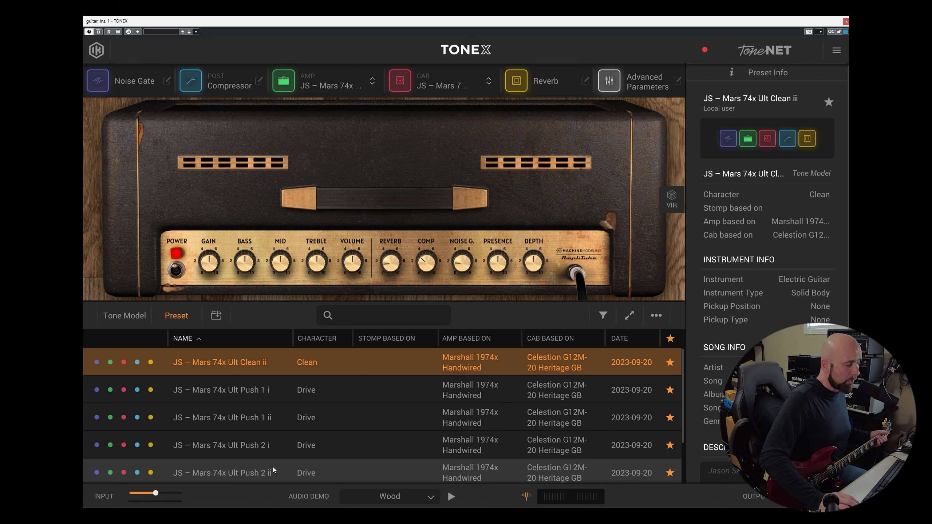
scroll(272, 467, "down", 2)
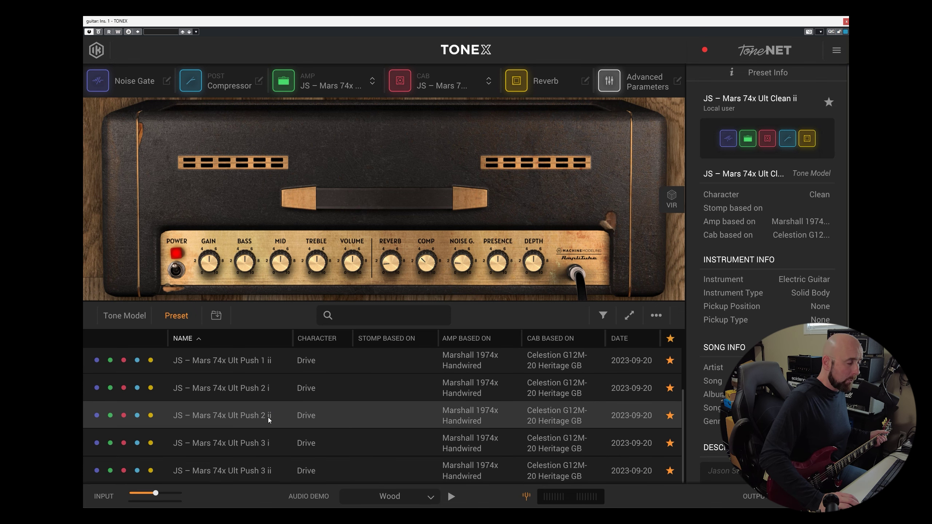
scroll(269, 418, "up", 3)
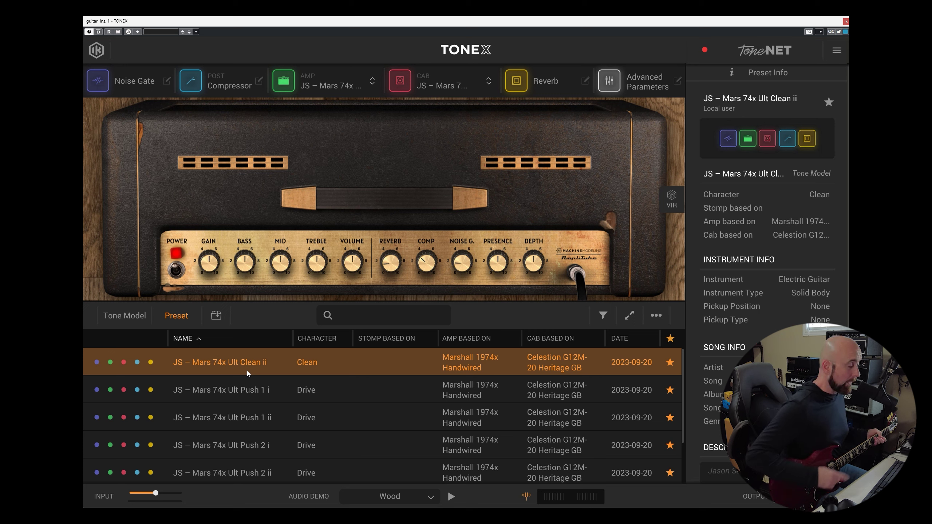
left_click(271, 423)
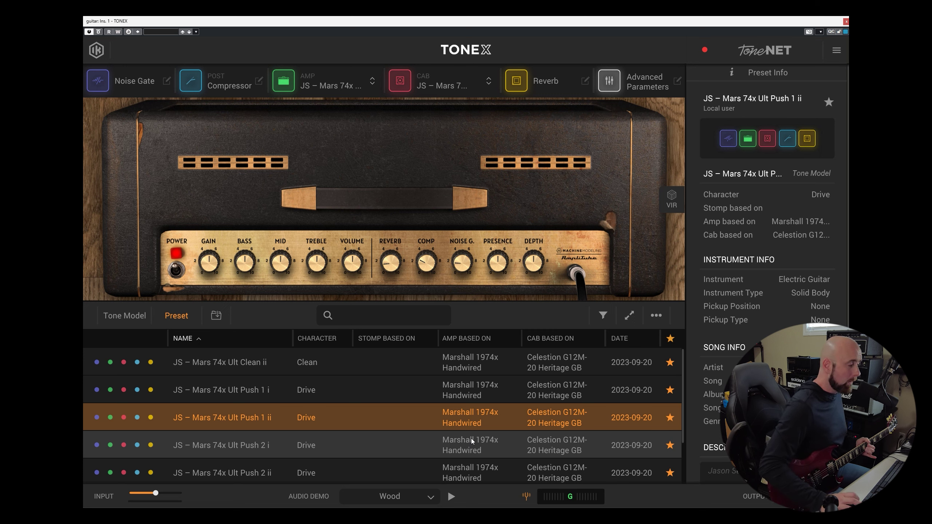
Load the JS – Mars 74x Ult Push 2 ii preset in the TONEX preset list.
left_click(313, 470)
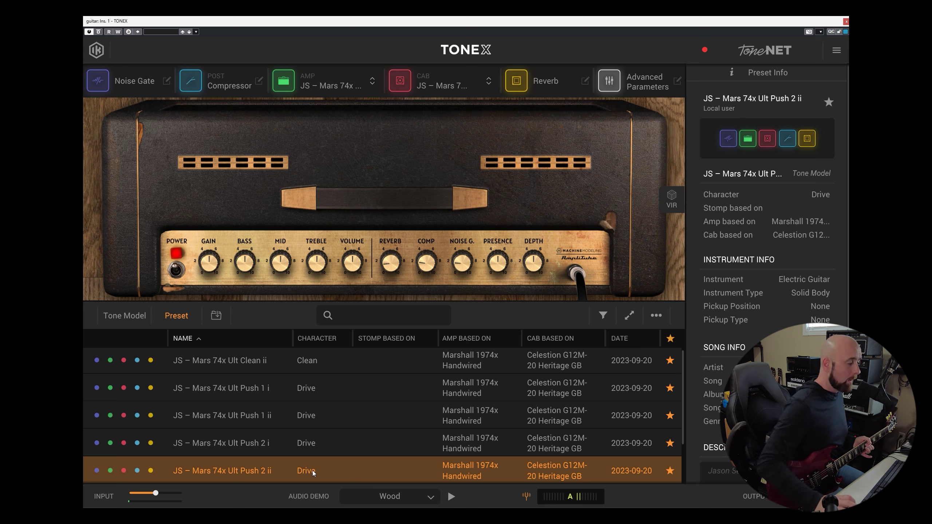
scroll(266, 456, "down", 2)
Try the Push 3 ii preset, then load the JS – Mars 74x Ult Push 1 i preset.
left_click(281, 471)
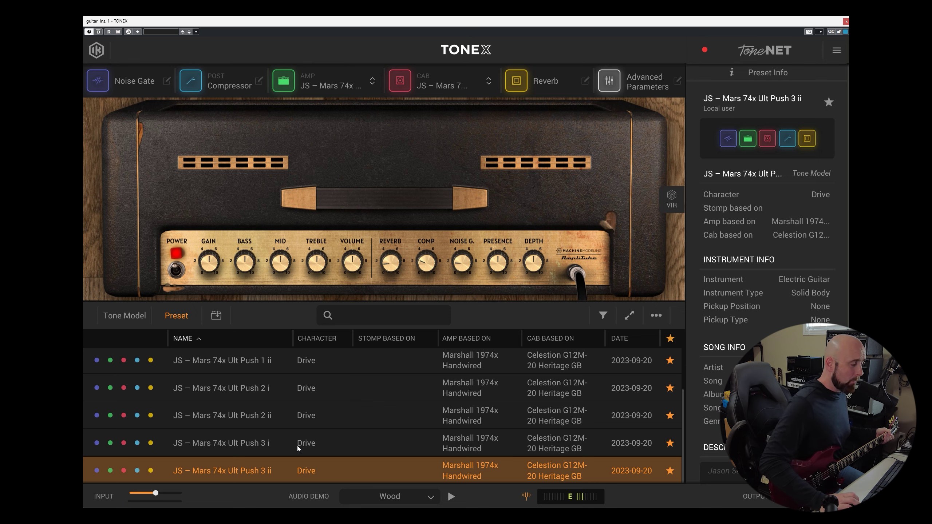
scroll(282, 455, "up", 2)
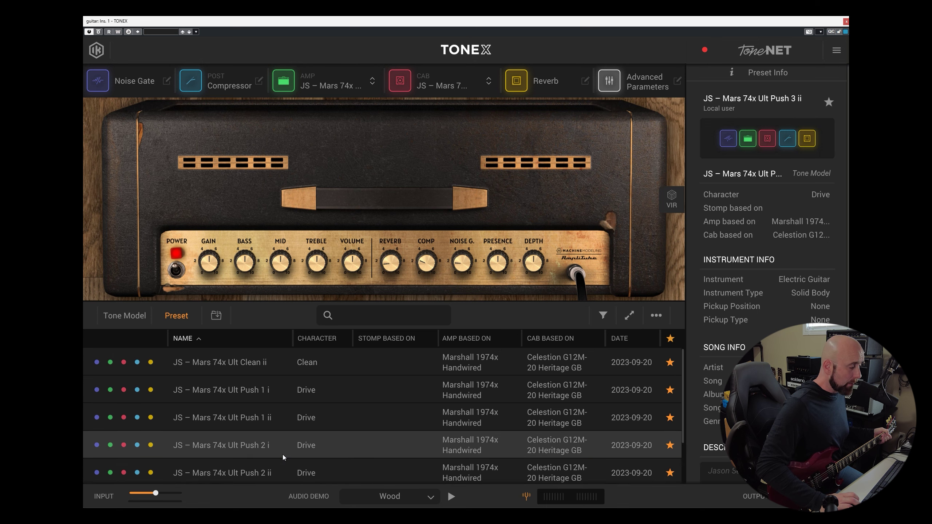
left_click(274, 387)
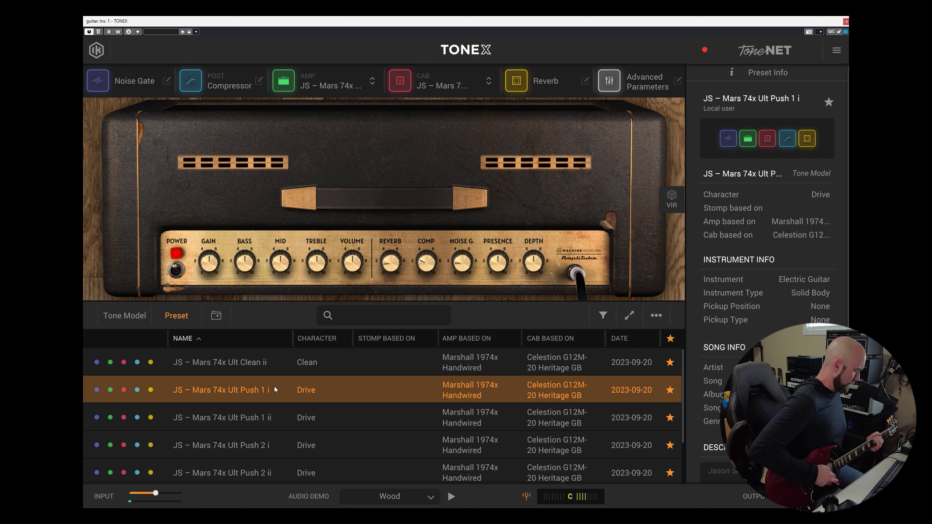
A/B the Push 1 i and Push 1 ii presets, then move on to Push 2 i.
left_click(277, 413)
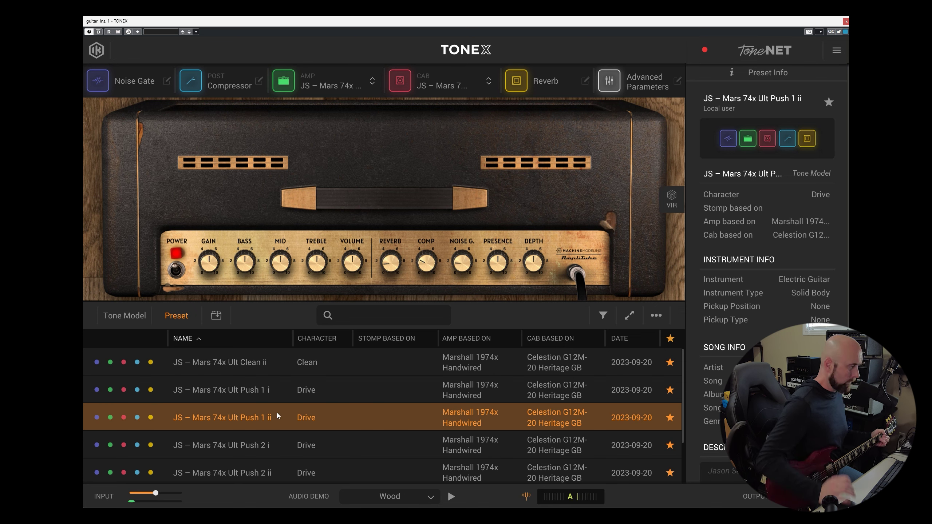
left_click(338, 389)
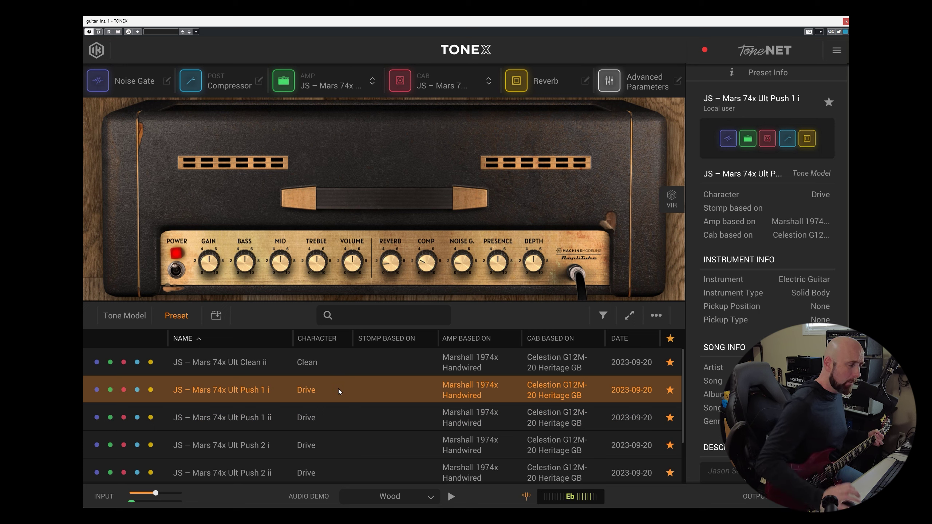
left_click(336, 422)
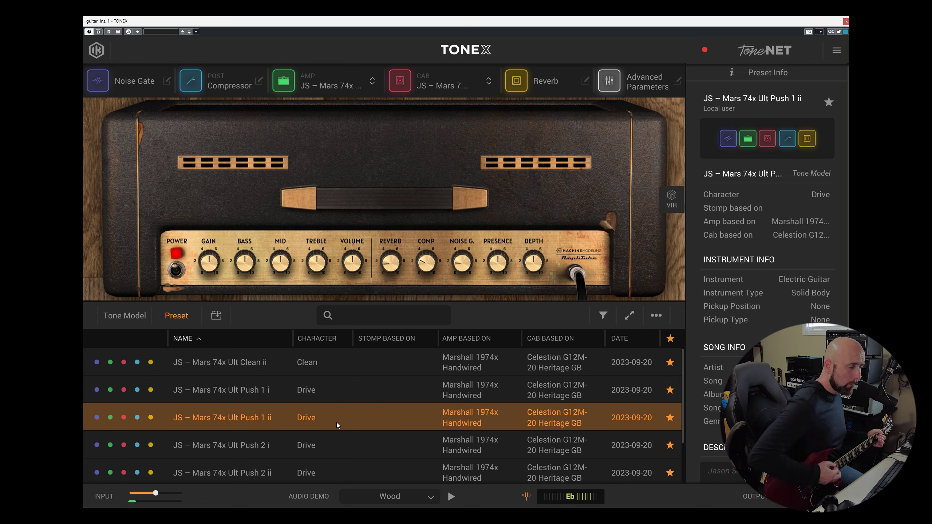
left_click(330, 440)
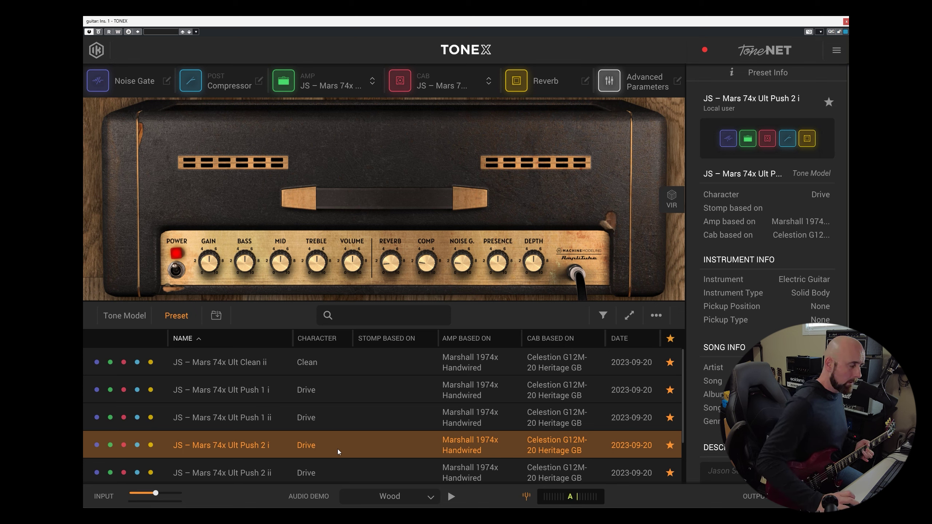
A/B the Push 2 i and Push 2 ii presets, then load Push 3 i.
left_click(337, 470)
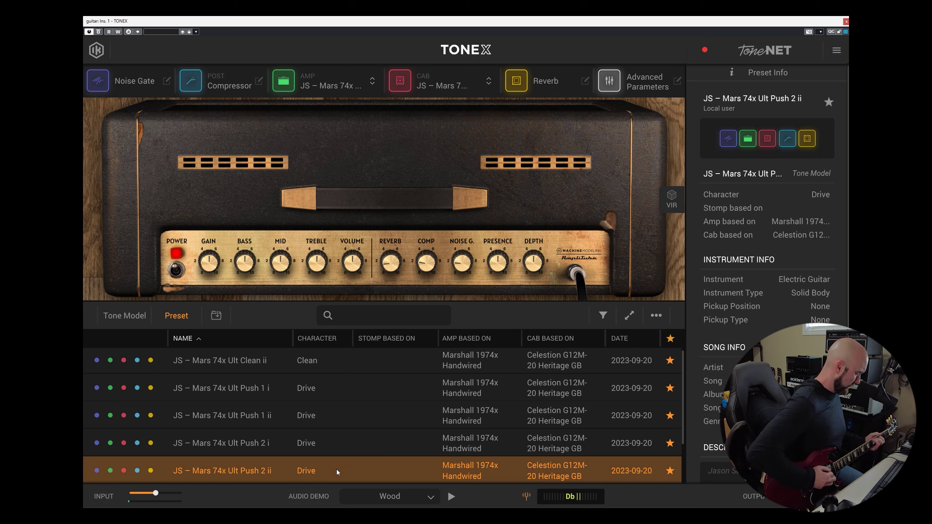
left_click(359, 452)
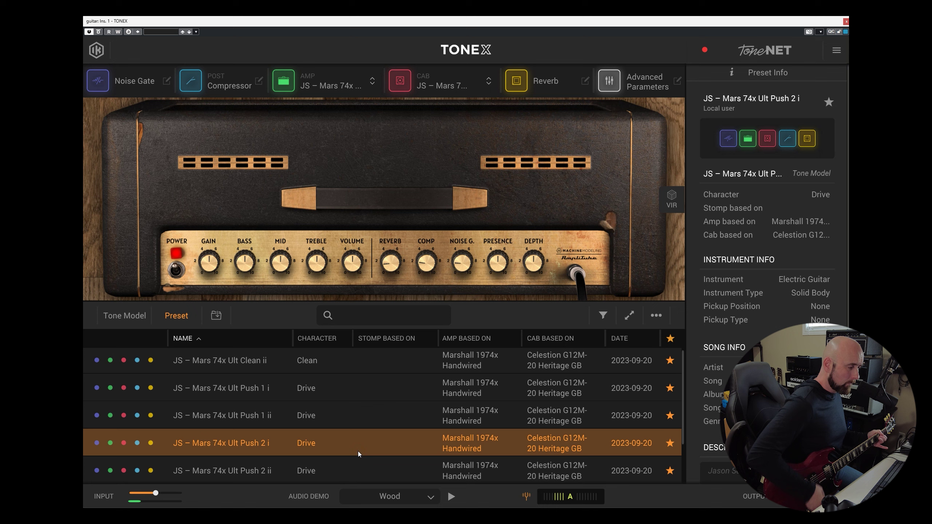
left_click(358, 463)
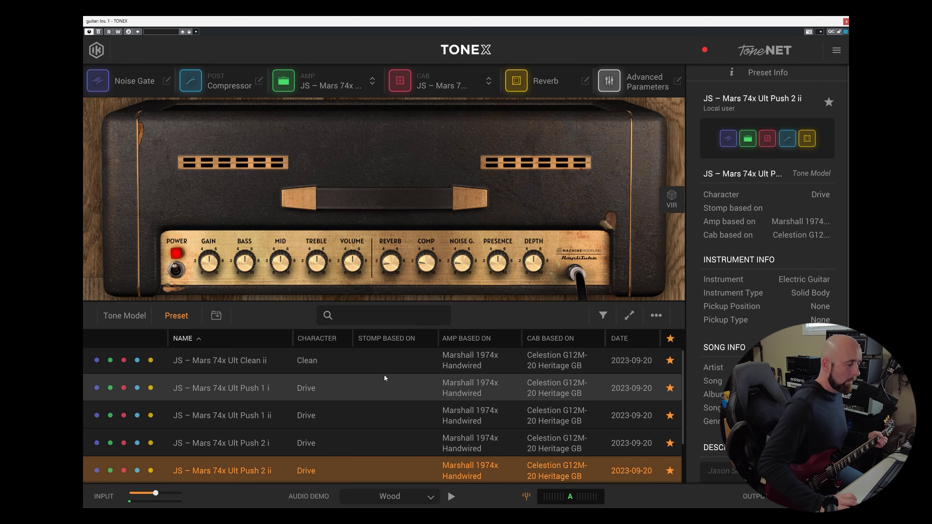
scroll(286, 431, "down", 2)
left_click(286, 436)
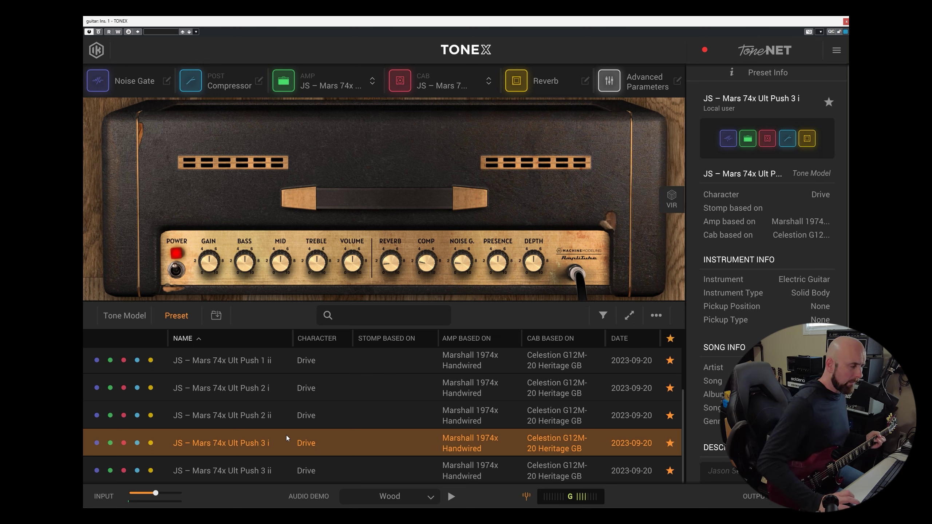
A/B the Push 3 i and Push 3 ii presets, settling on Push 3 ii.
left_click(360, 465)
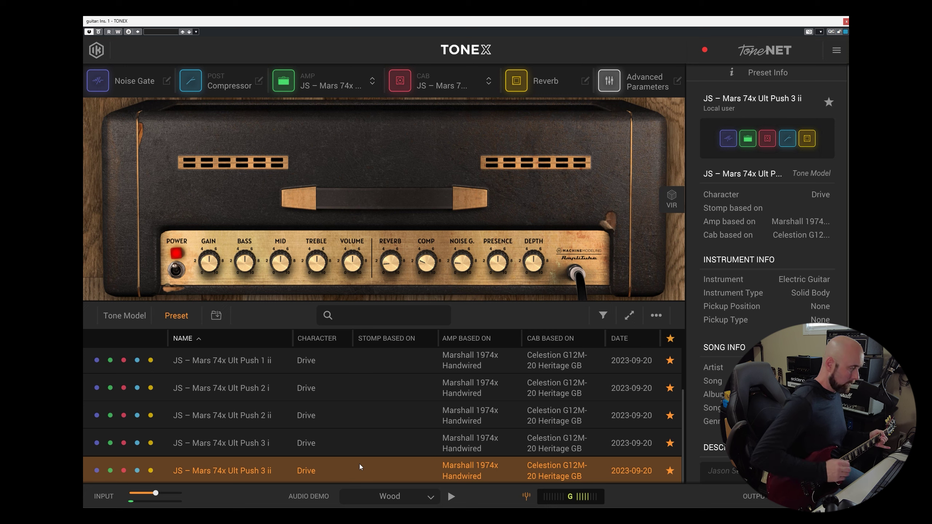
left_click(361, 453)
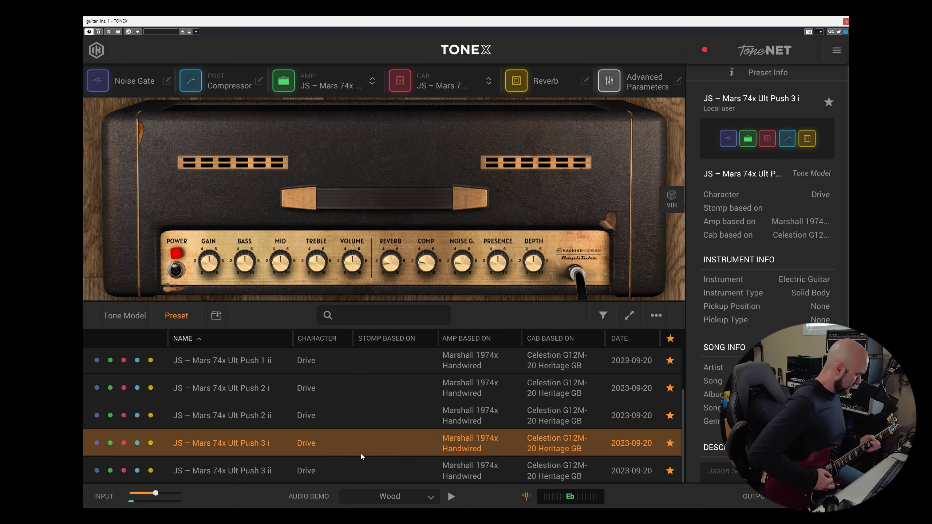
left_click(377, 463)
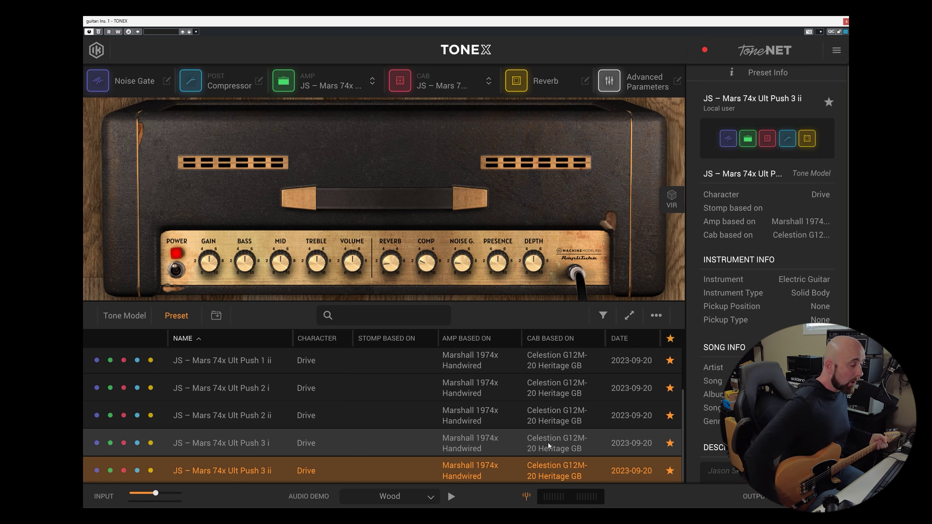
scroll(357, 398, "up", 2)
Return to the Clean ii preset, then load the JS – Mars 74x Ult Push 1 i preset.
left_click(259, 362)
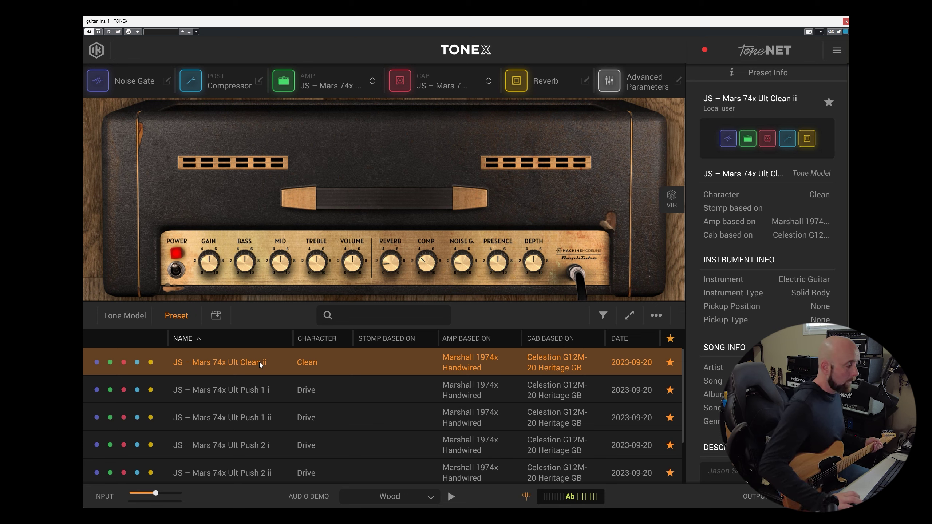
left_click(250, 393)
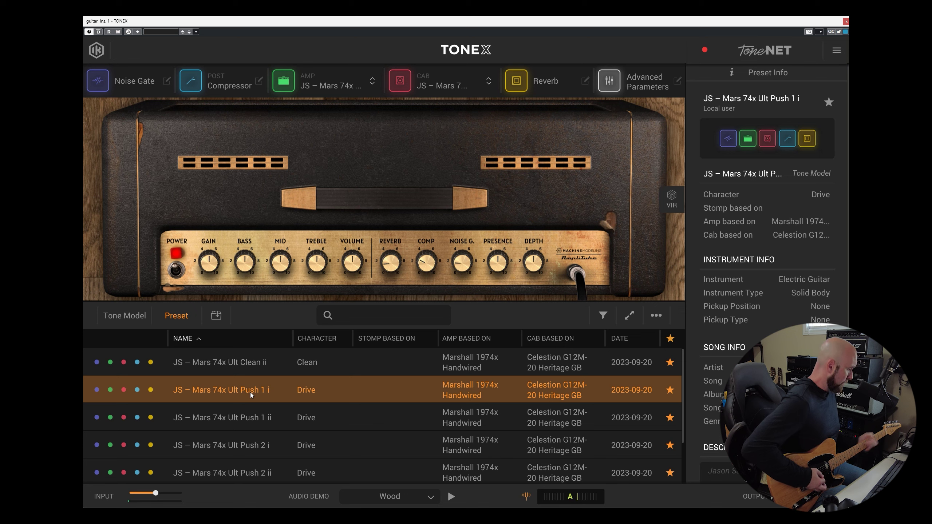
left_click(246, 414)
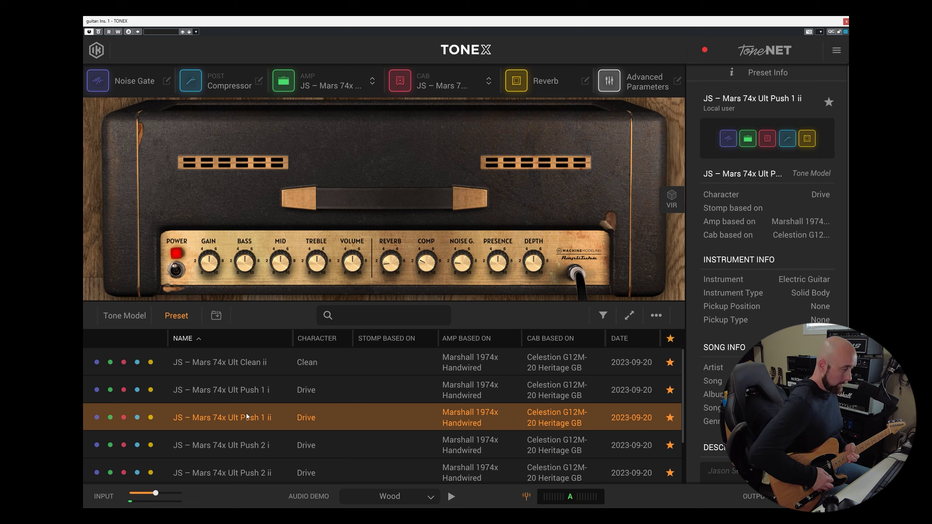
Load the Push 2 i preset, then switch to the Push 2 ii preset.
left_click(237, 438)
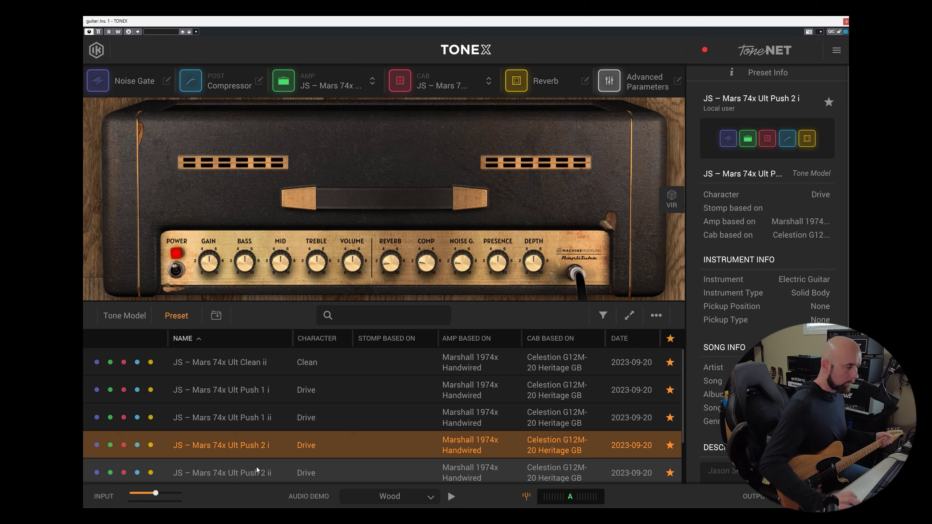
left_click(256, 467)
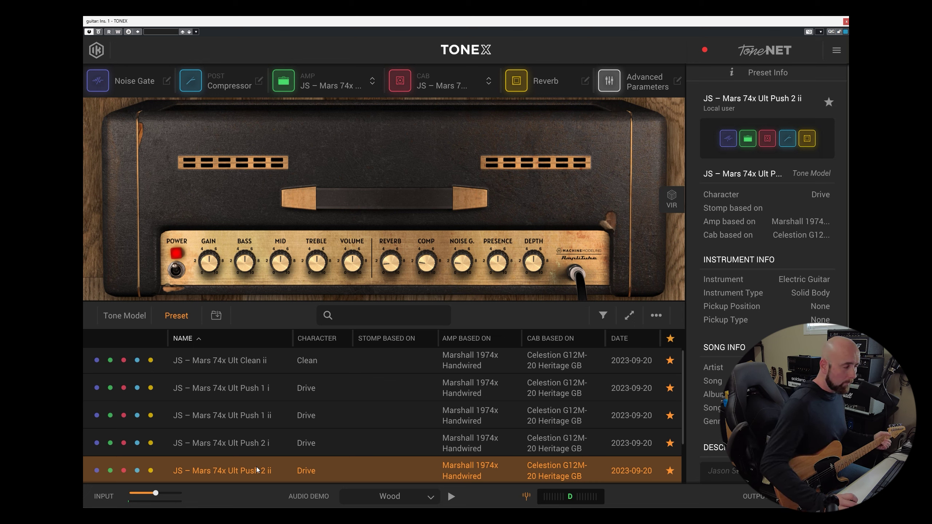
scroll(257, 470, "down", 1)
scroll(257, 459, "down", 1)
Load the JS – Mars 74x Ult Push 3 i preset.
left_click(265, 442)
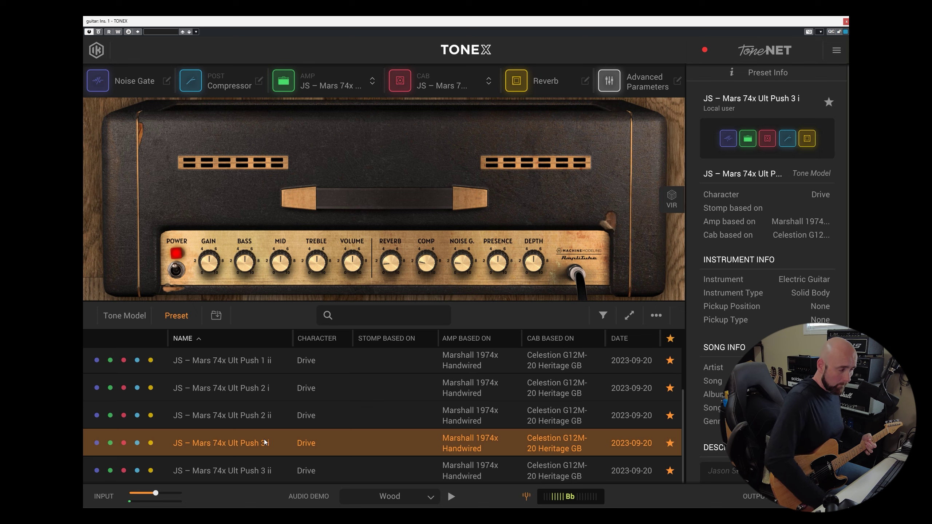
Load the JS – Mars 74x Ult Push 3 ii preset.
left_click(271, 466)
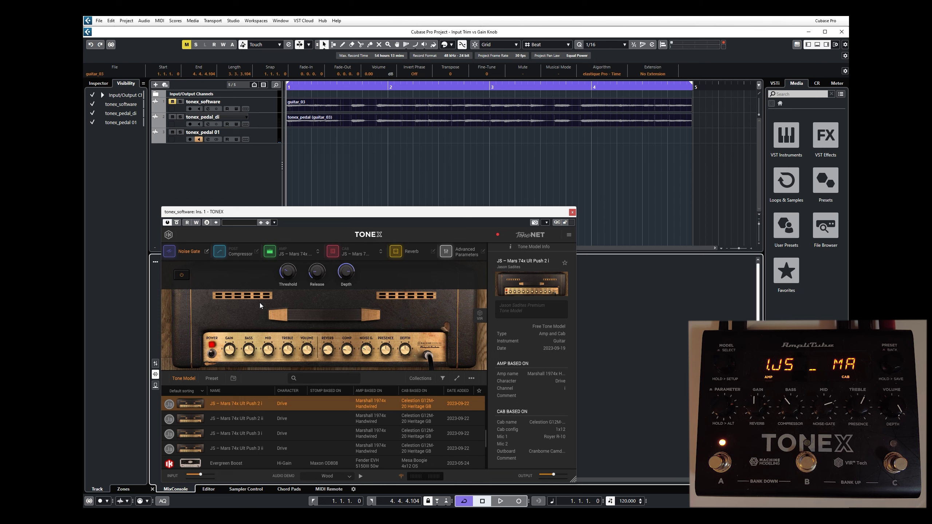
Reset the TONEX plugin amp Gain to its default 5.0 and bypass the plugin.
left_click(229, 352)
double_click(227, 353)
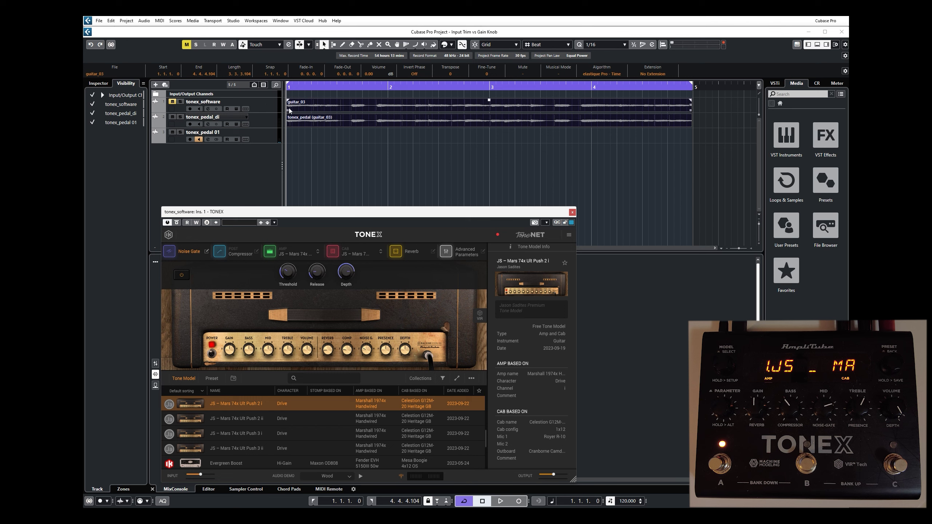
mouse_move(211, 102)
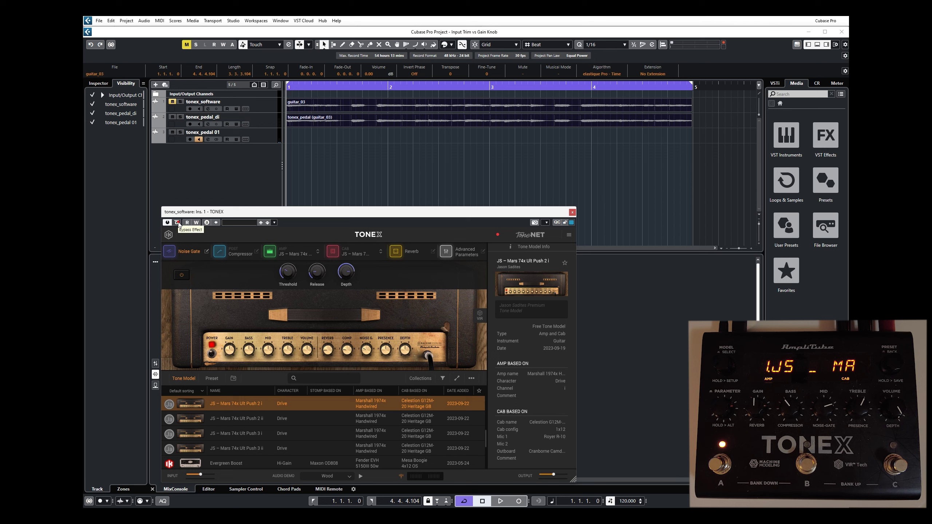
left_click(177, 221)
Solo the tonex_software track, play the loop once and return the playhead to start.
left_click(182, 101)
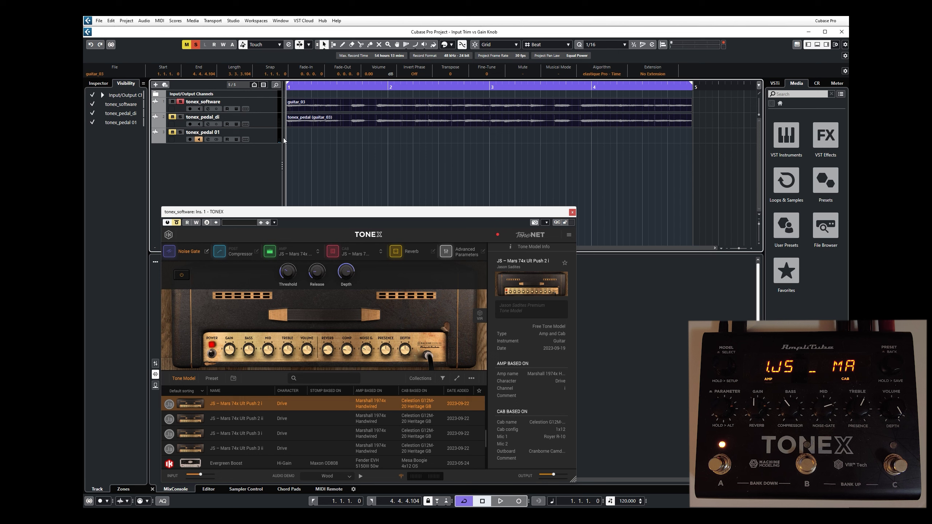
key("space")
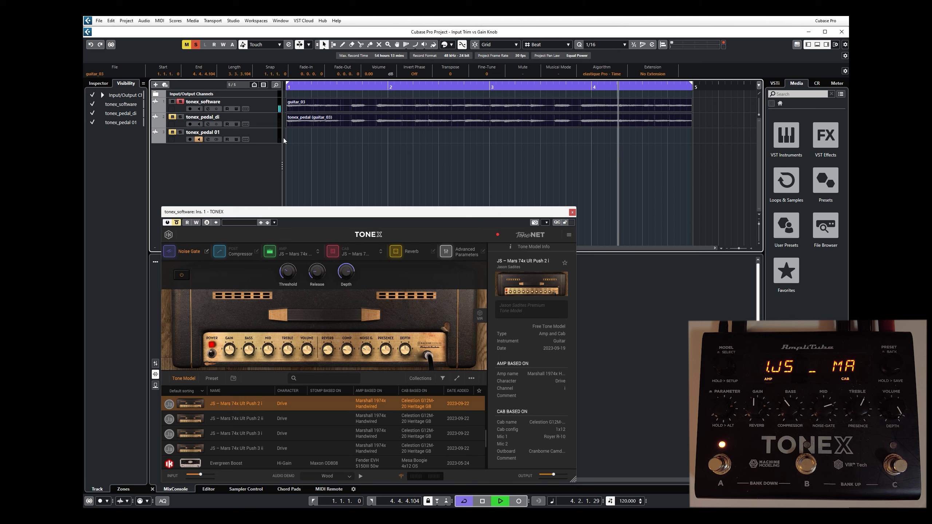
key("space")
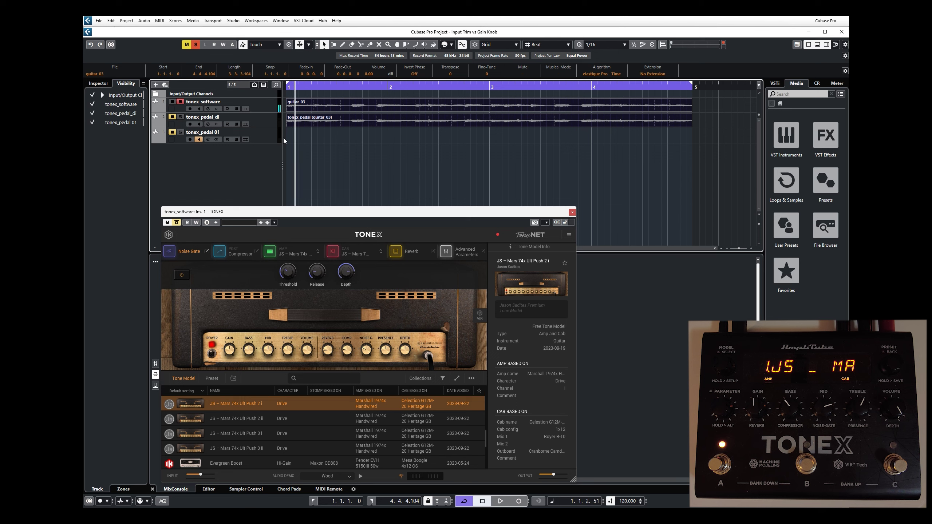
key("Home")
Refocus the TONEX plugin window and play the loop again from bar 1.
left_click(179, 225)
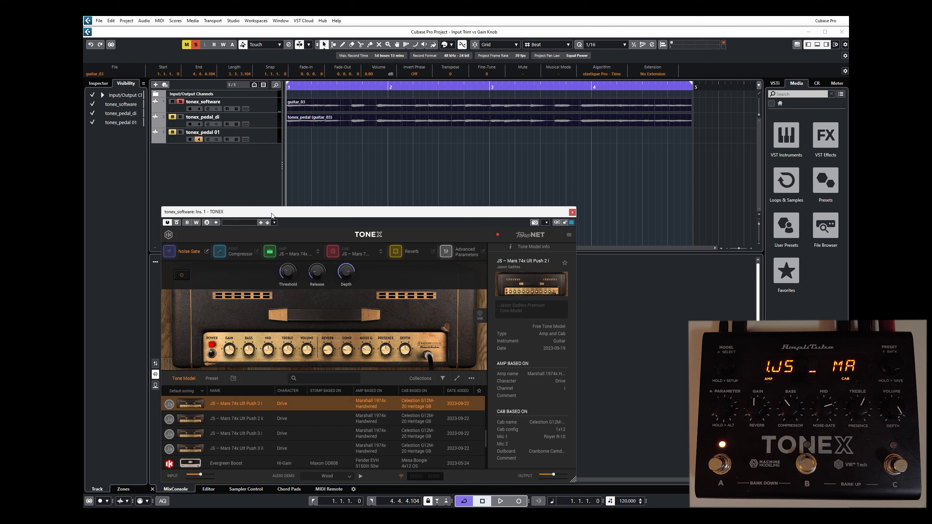
key("space")
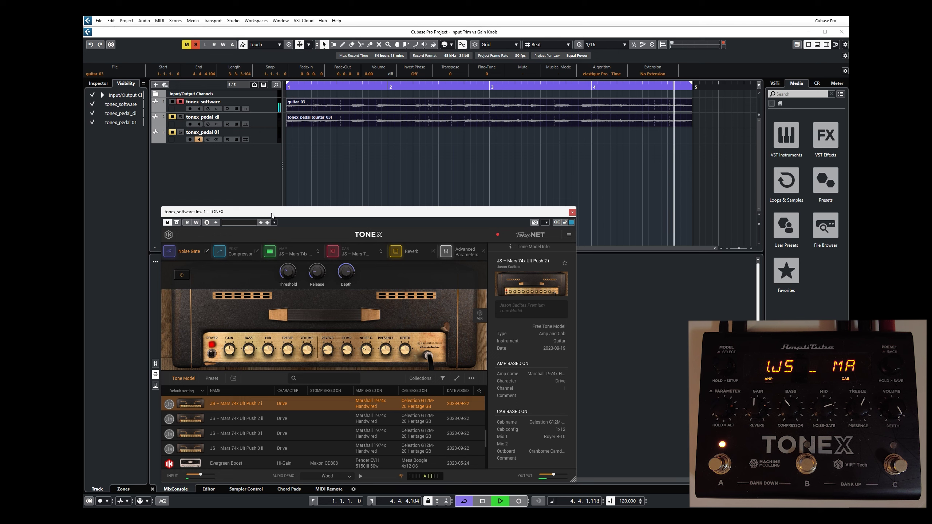
key("Home")
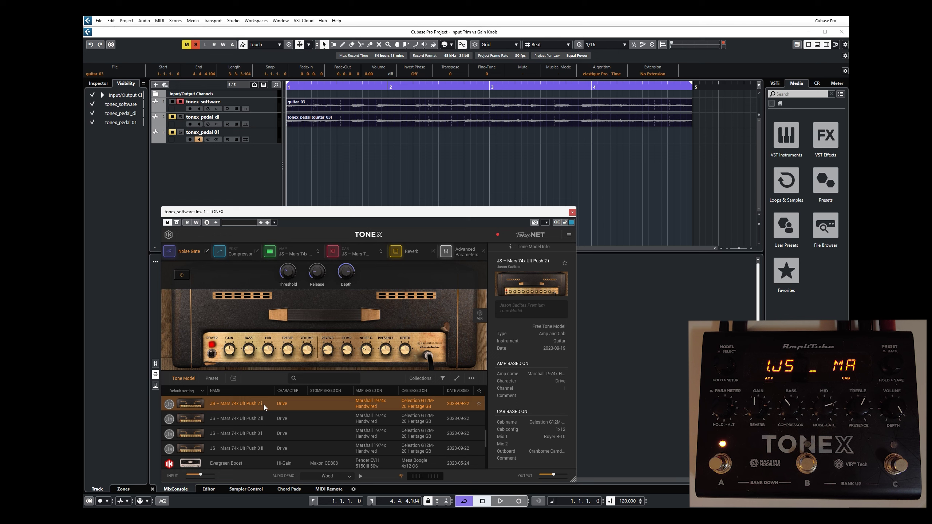
left_click(181, 101)
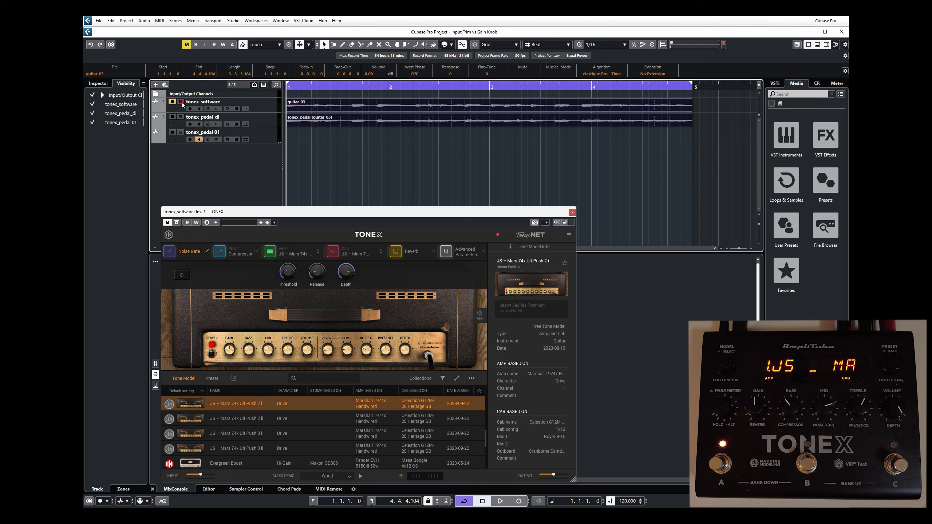
mouse_move(490, 119)
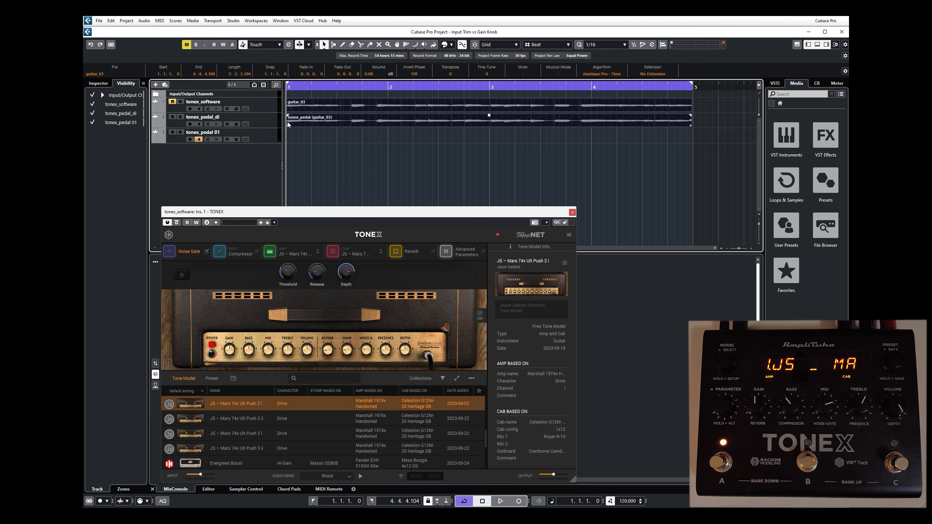
key("space")
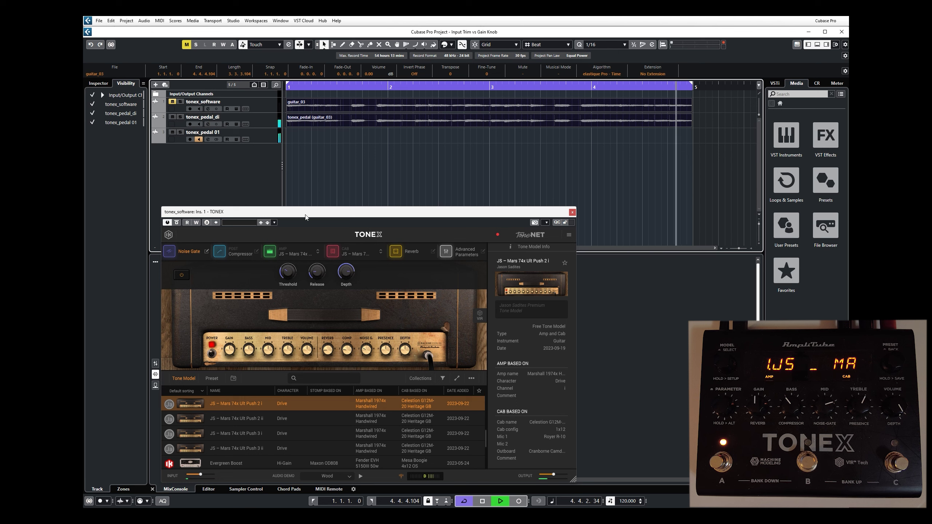
key("space")
key("Home")
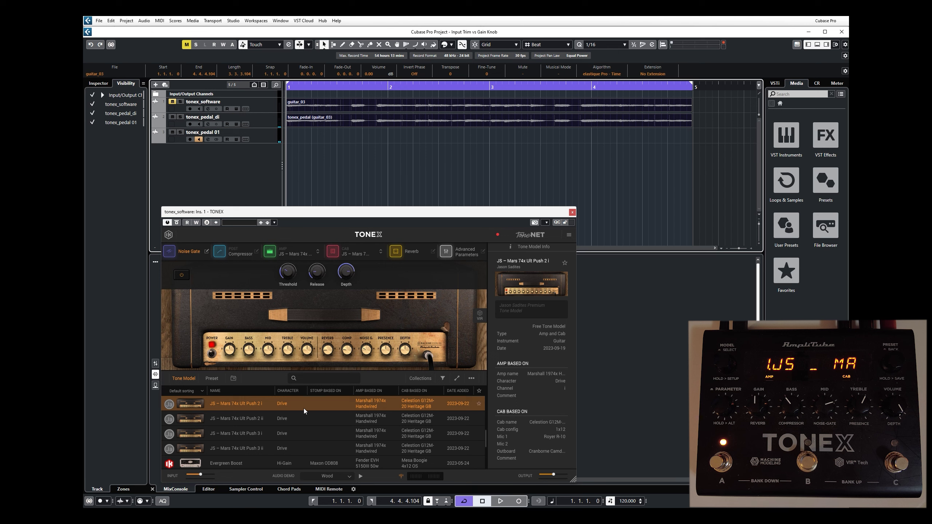
left_click(176, 104)
Play the loop A/B-ing tonex_software solo on and off, then shorten the cycle to the first half bar.
left_click(181, 103)
key("space")
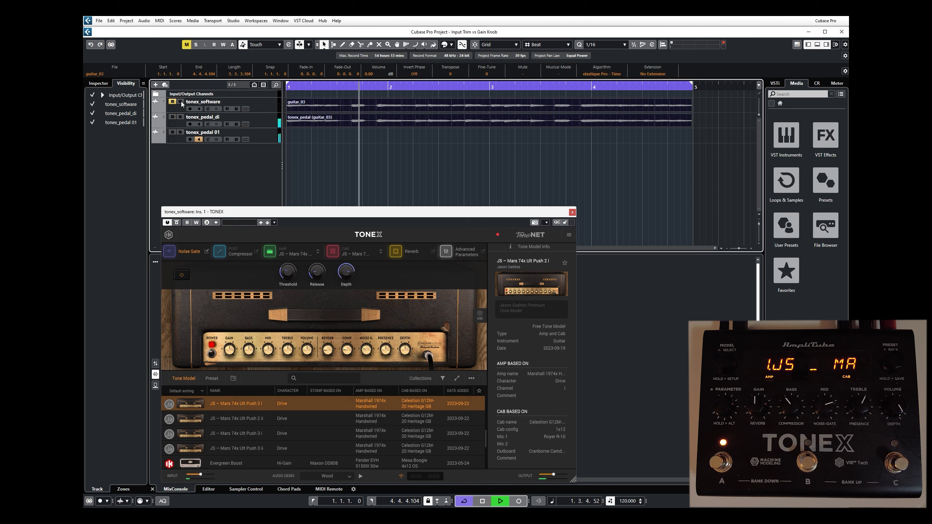
left_click(181, 101)
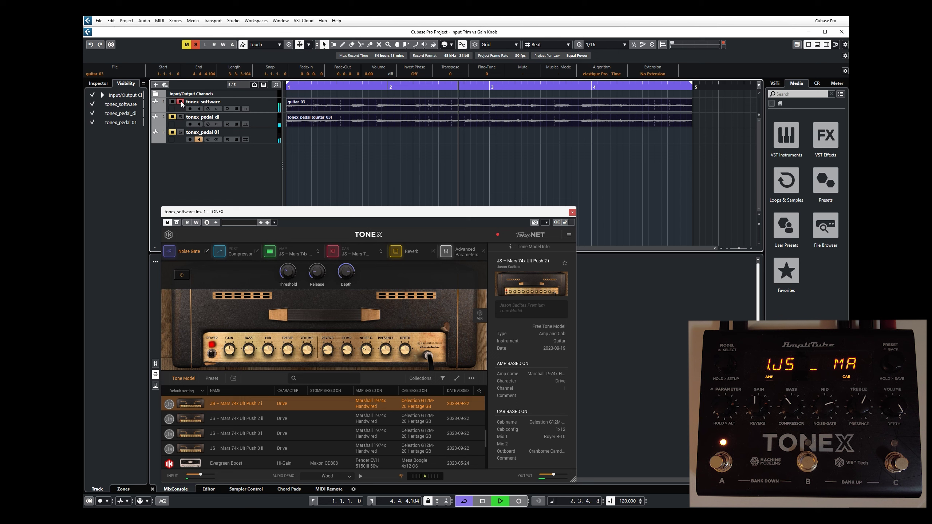
left_click(181, 102)
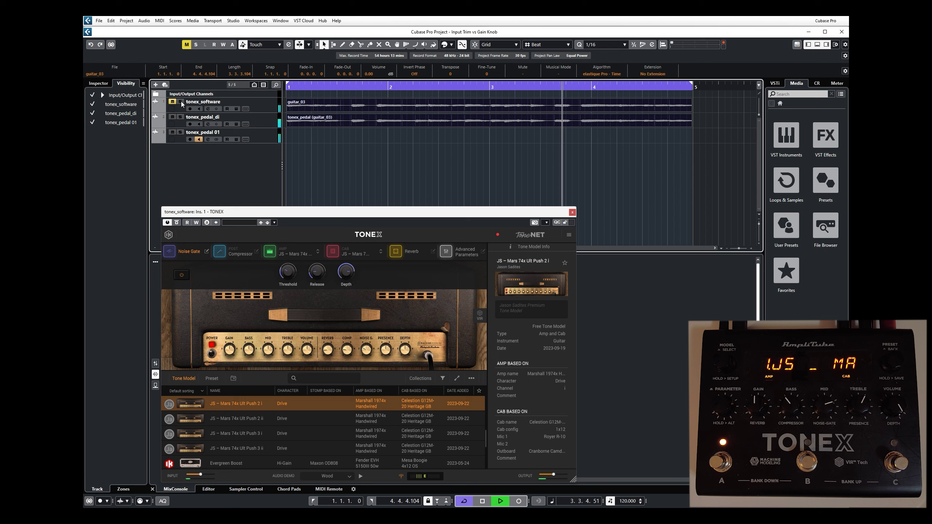
key("space")
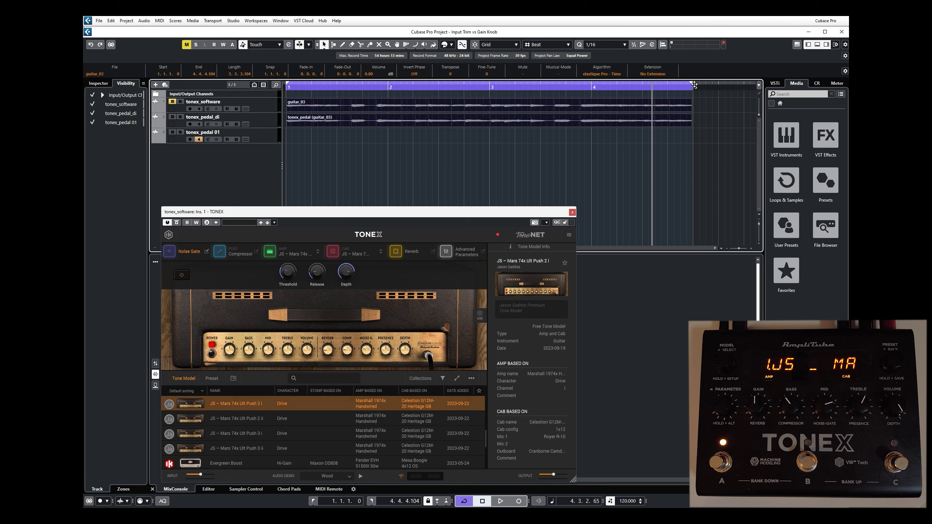
left_click_drag(670, 86, 325, 147)
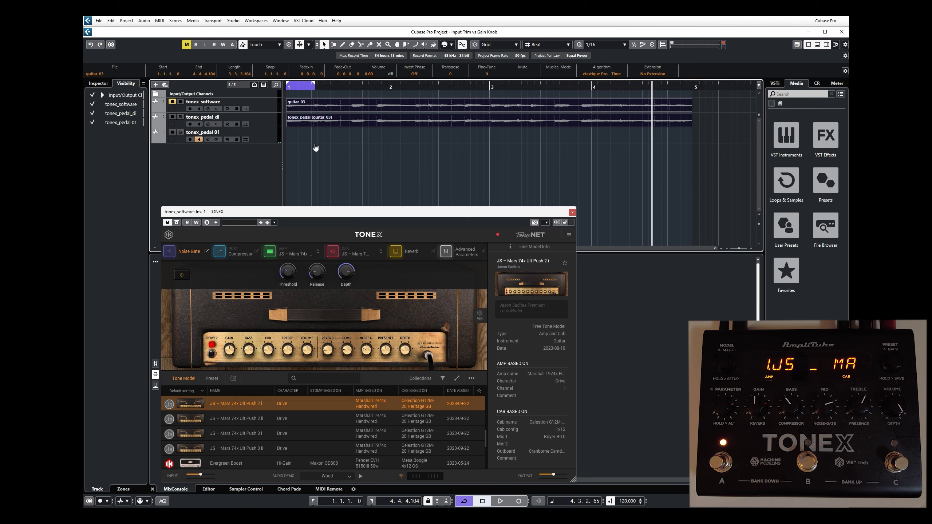
From the project start, play the short loop with tonex_software soloed, then unsoloed against the pedal tracks.
key("Home")
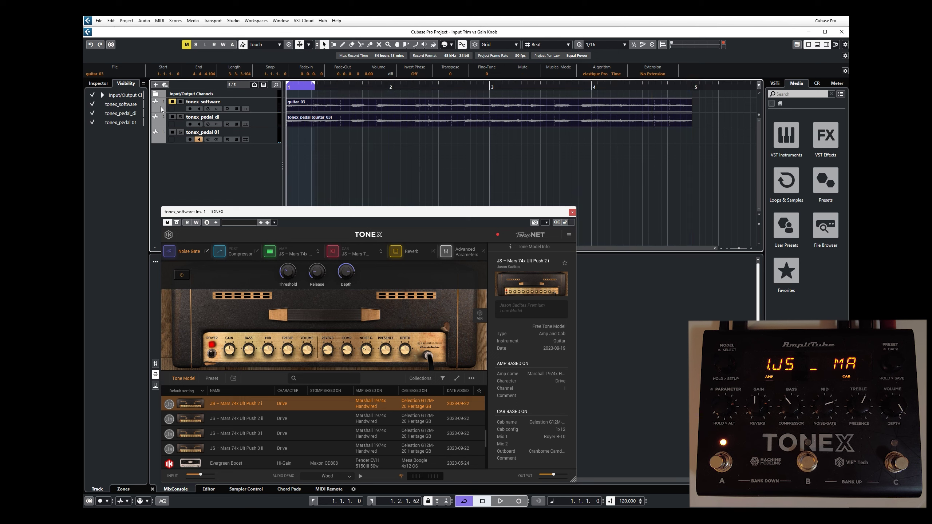
left_click(181, 104)
key("space")
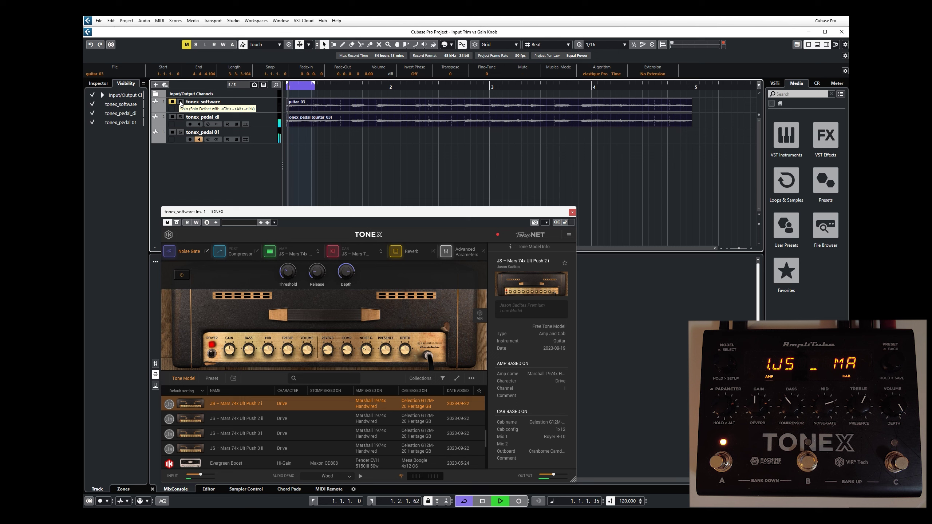
left_click(180, 102)
left_click(172, 102)
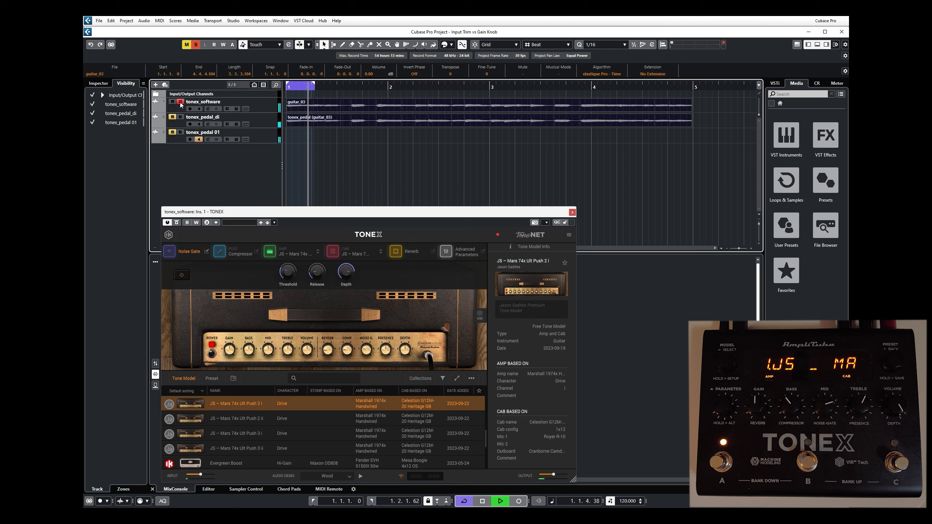
key("space")
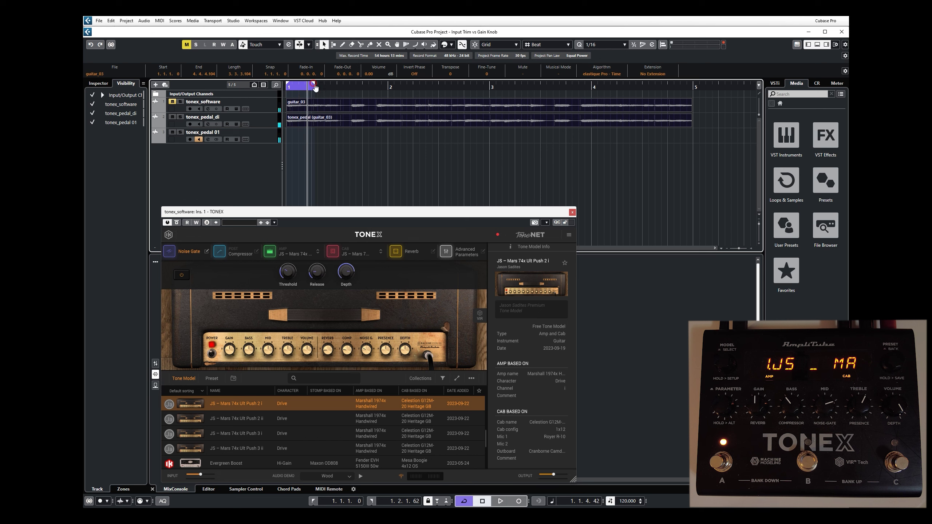
Replay the loop, switching tonex_software solo in and out twice to compare plugin and pedal.
key("space")
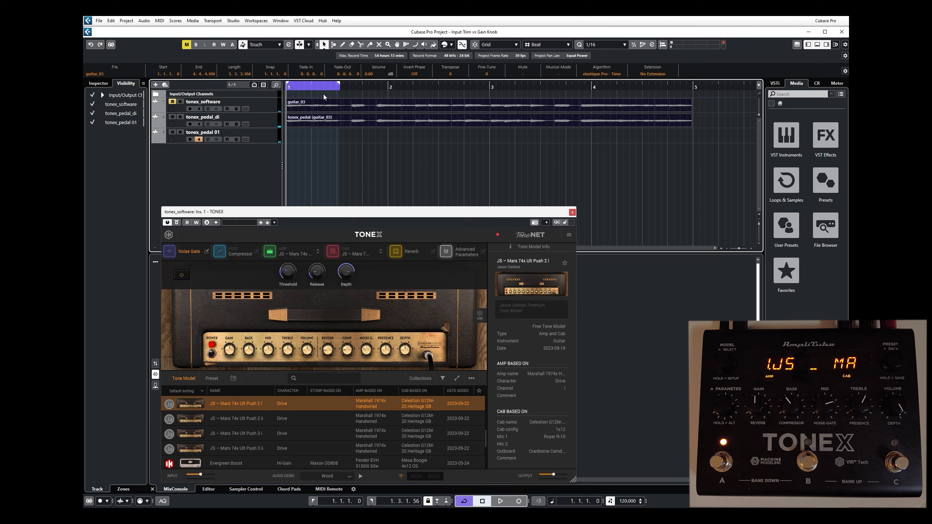
left_click(180, 102)
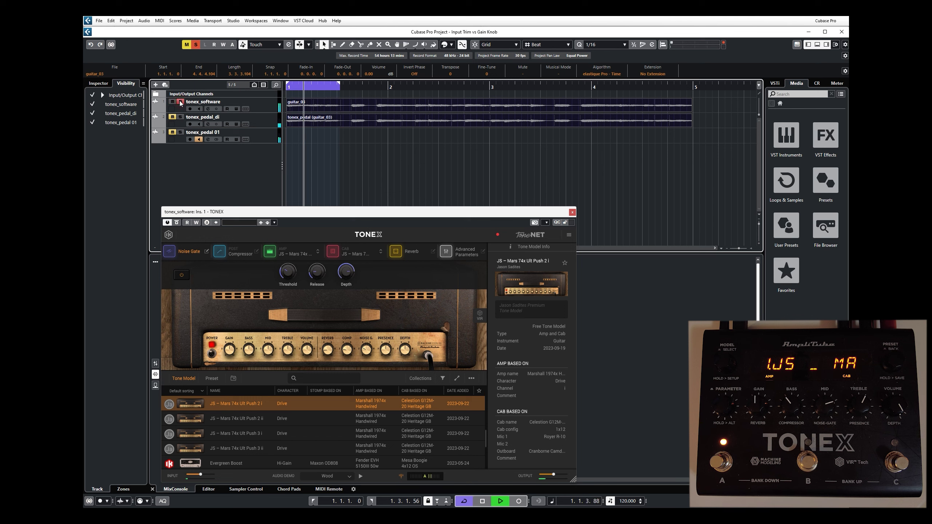
left_click(180, 103)
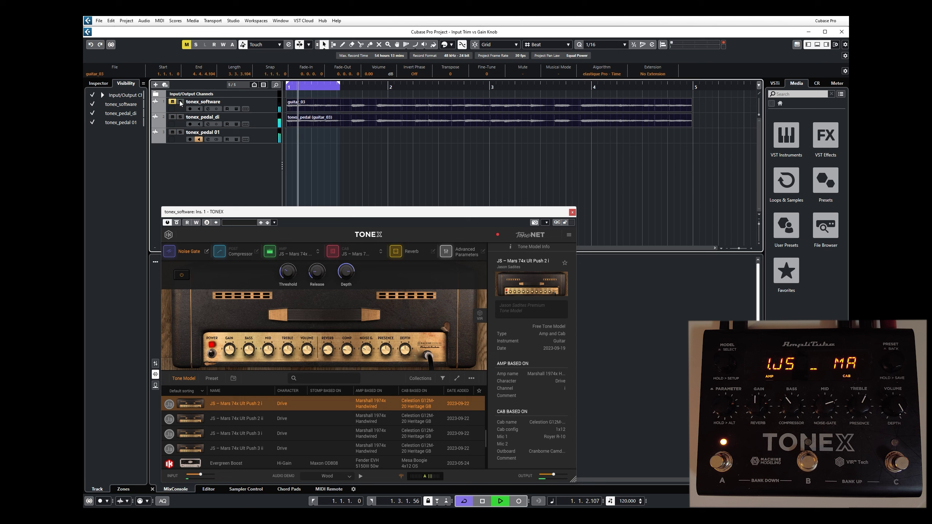
left_click(180, 102)
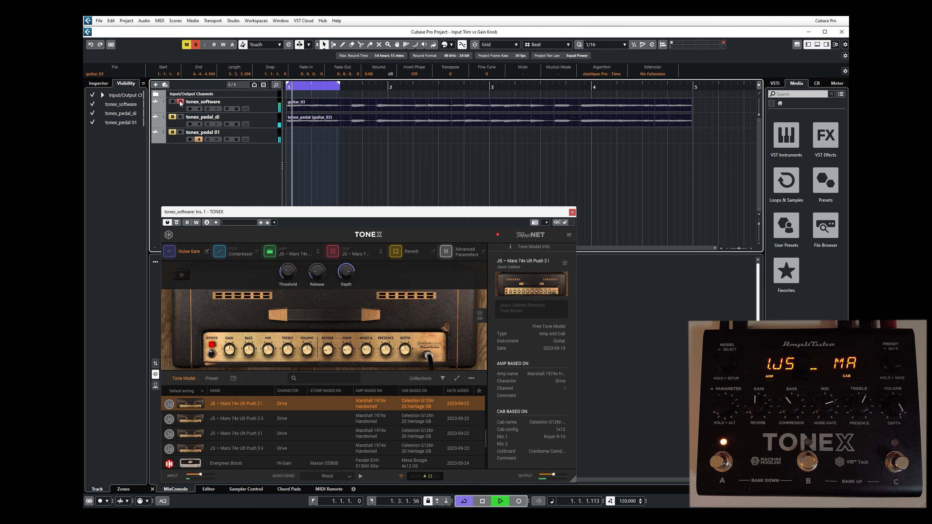
left_click(180, 102)
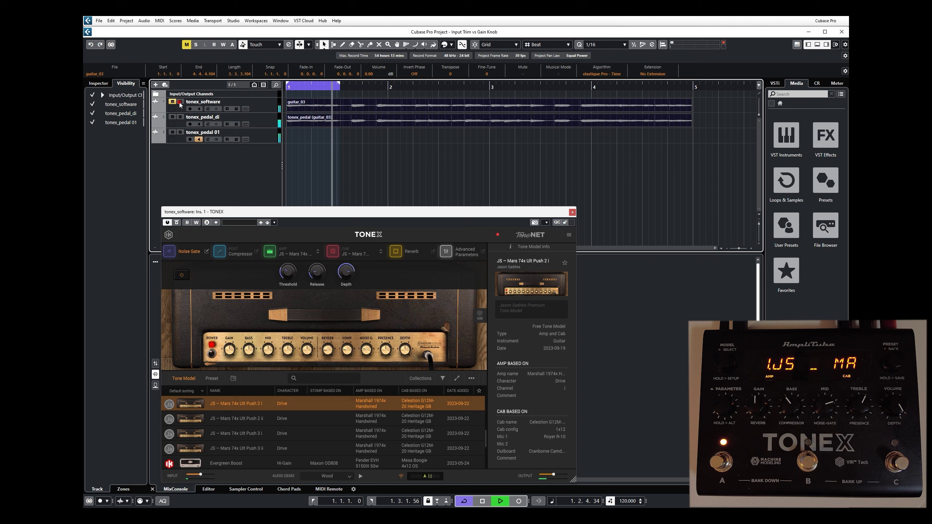
key("space")
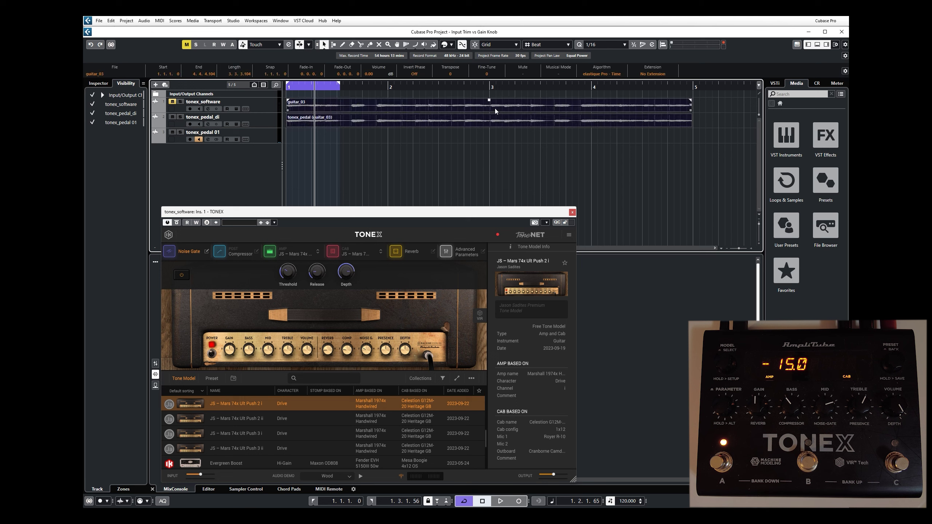
Set locators to the guitar events (P) and play the bar 1–5 loop, briefly soloing tonex_software.
key("p")
key("space")
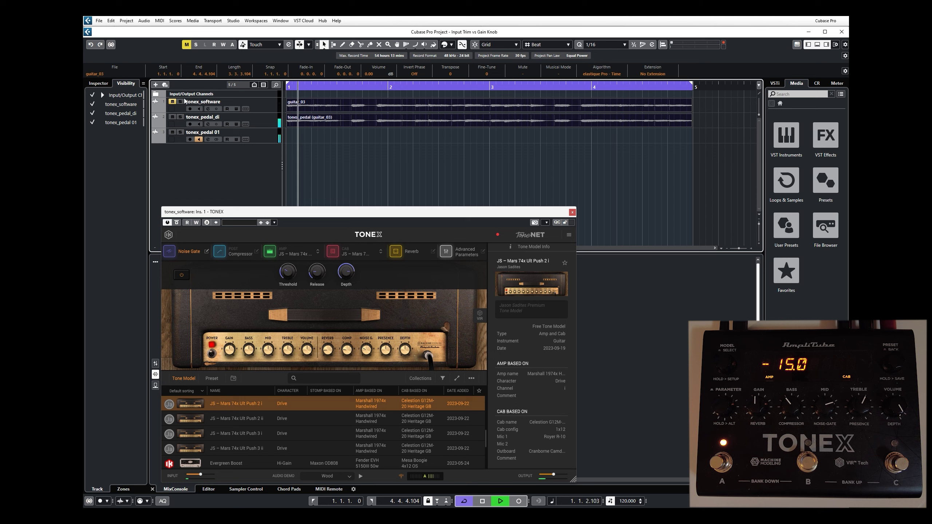
key("space")
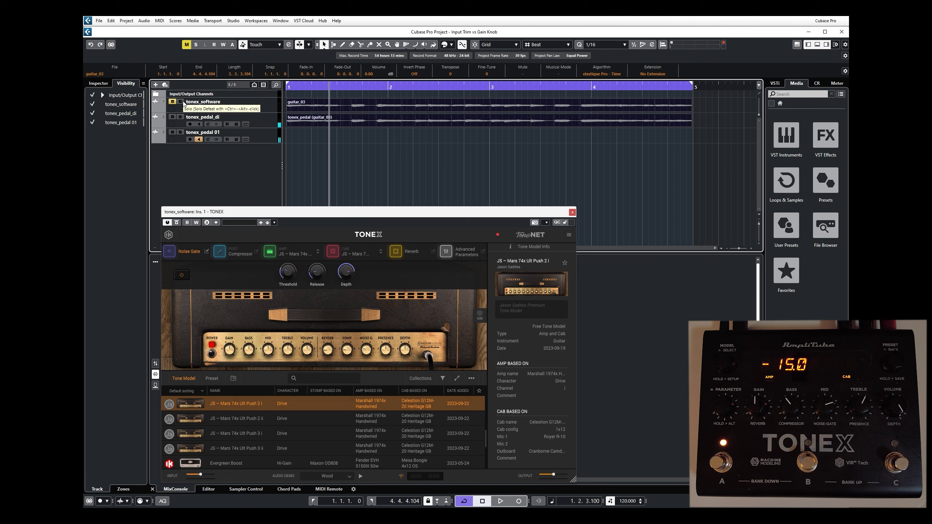
key("space")
left_click(183, 102)
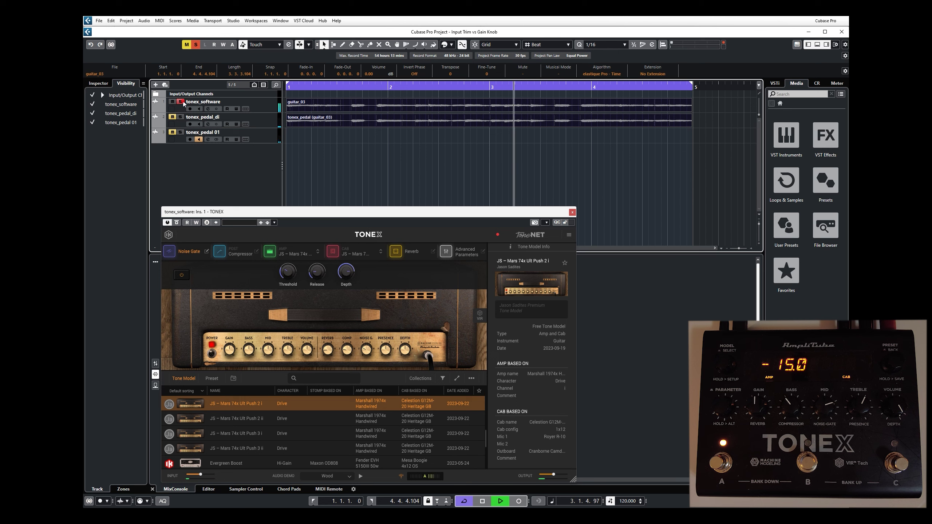
left_click(183, 101)
Stop at the project start, reveal the TONEX plugin's Gain value, and solo tonex_software.
key("space")
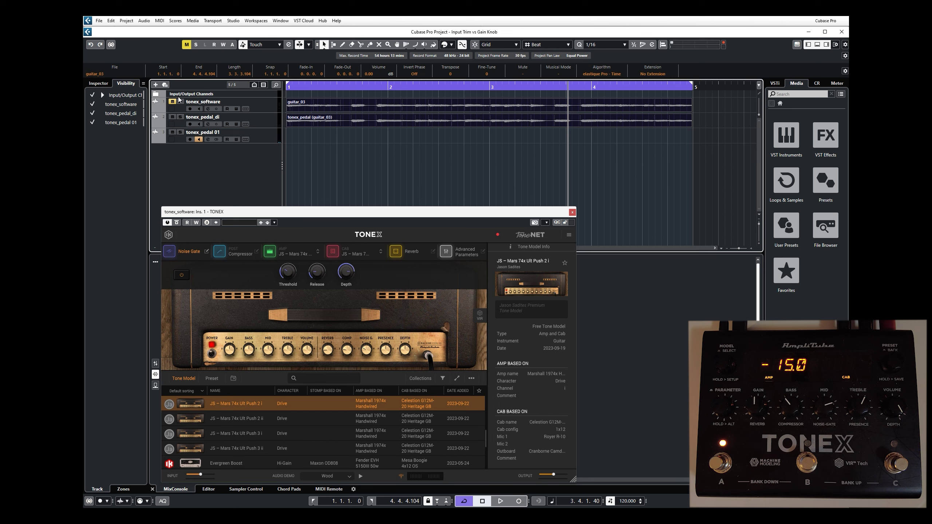
key("space")
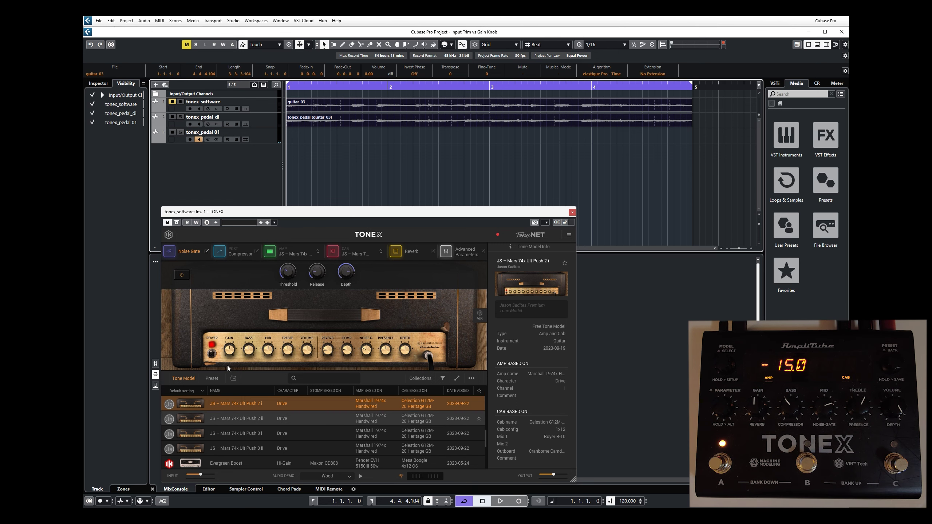
left_click(230, 350)
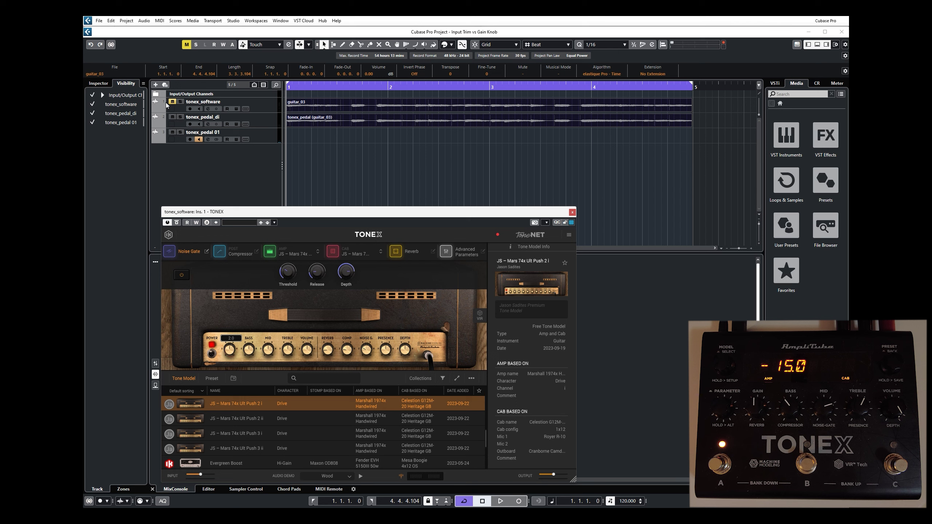
left_click(180, 102)
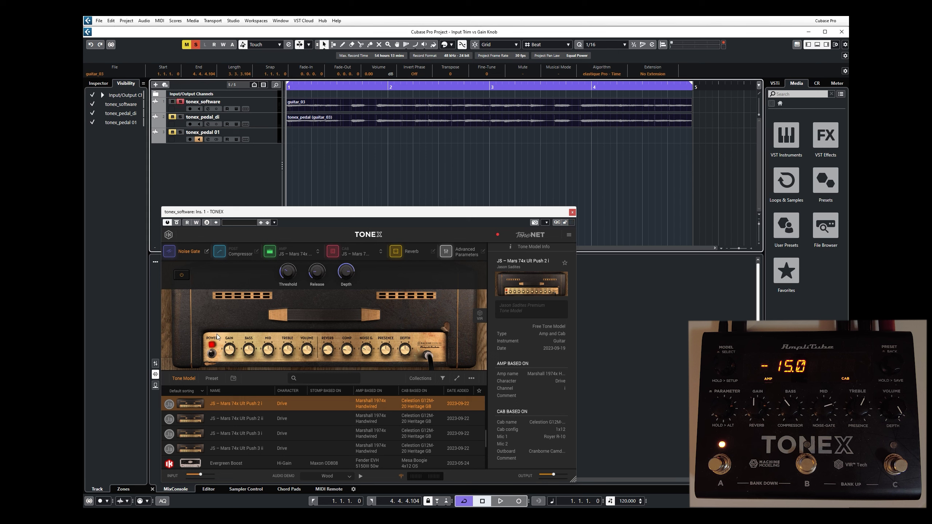
While playing, turn the TONEX plugin Gain down from 4.0 to about 2.4, then return to start.
key("space")
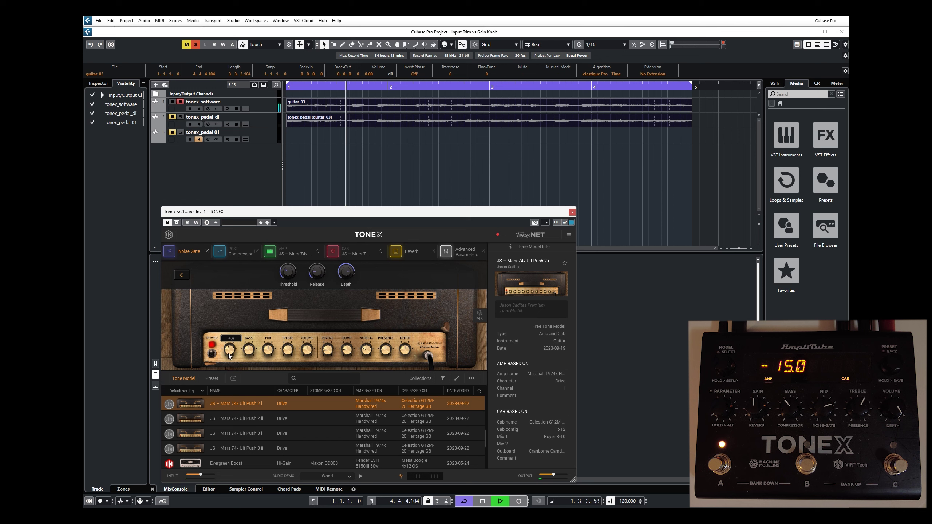
left_click_drag(229, 356, 227, 373)
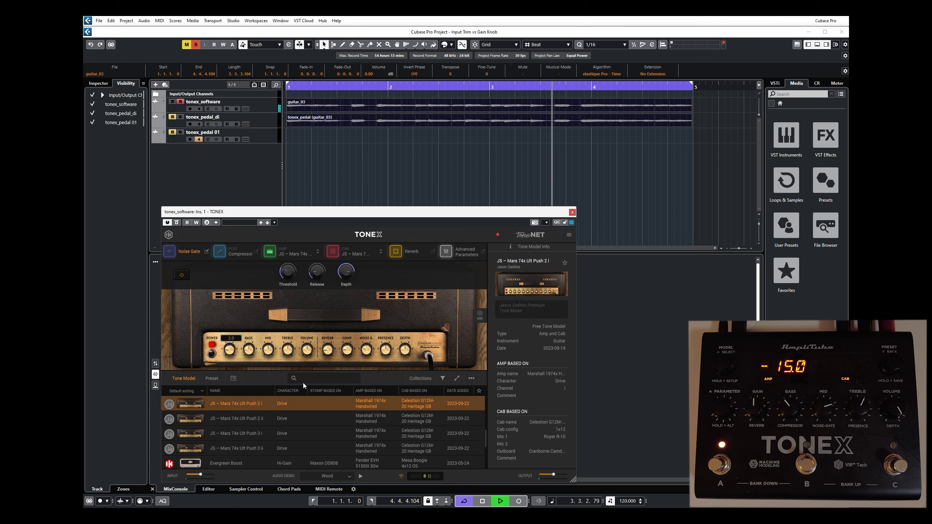
key("space")
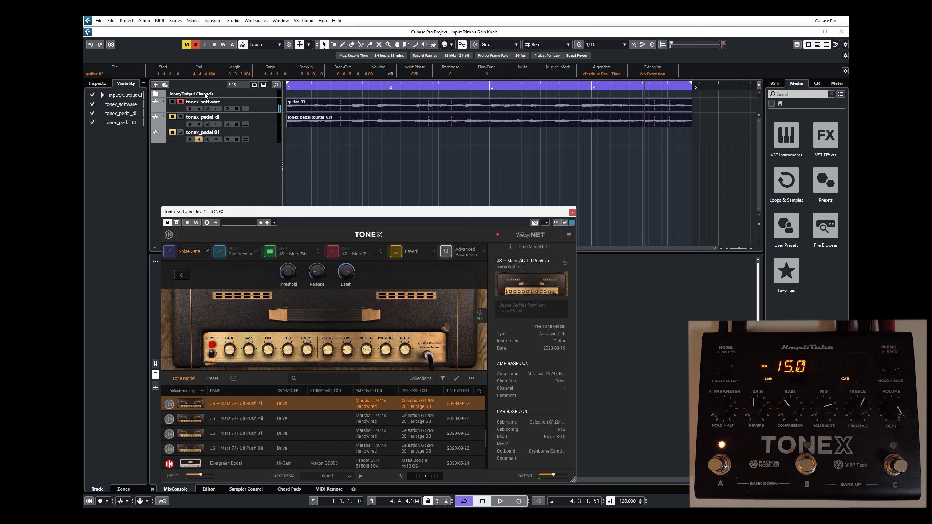
key("Home")
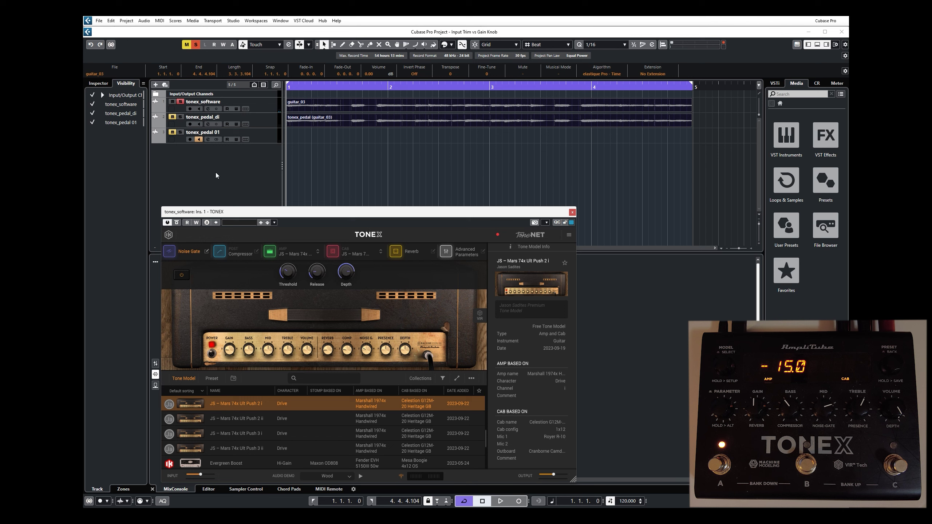
Play the loop toggling tonex_software solo to A/B, then shorten the cycle range near the project start.
key("space")
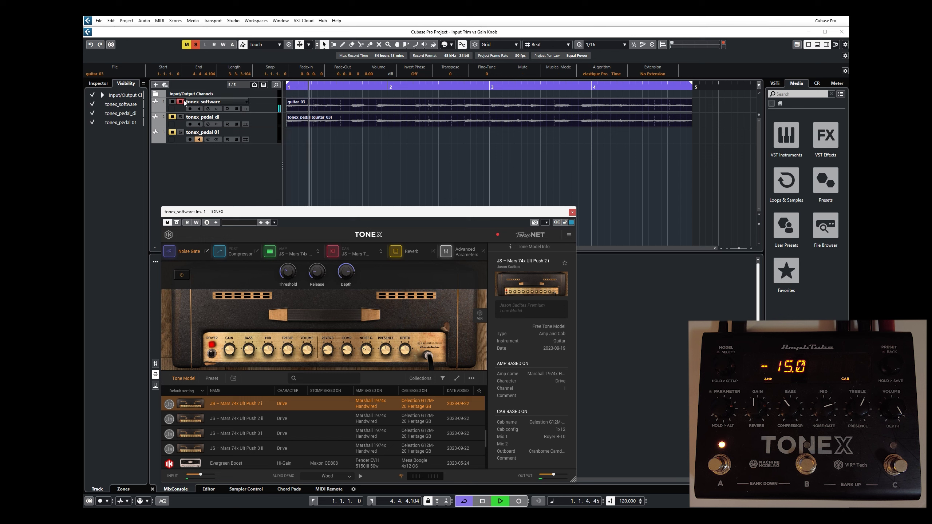
left_click(182, 101)
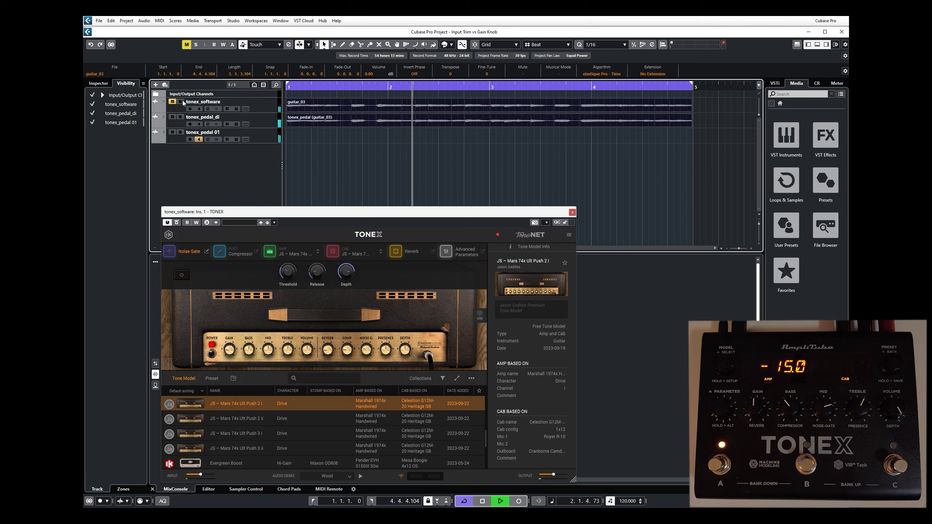
left_click(183, 101)
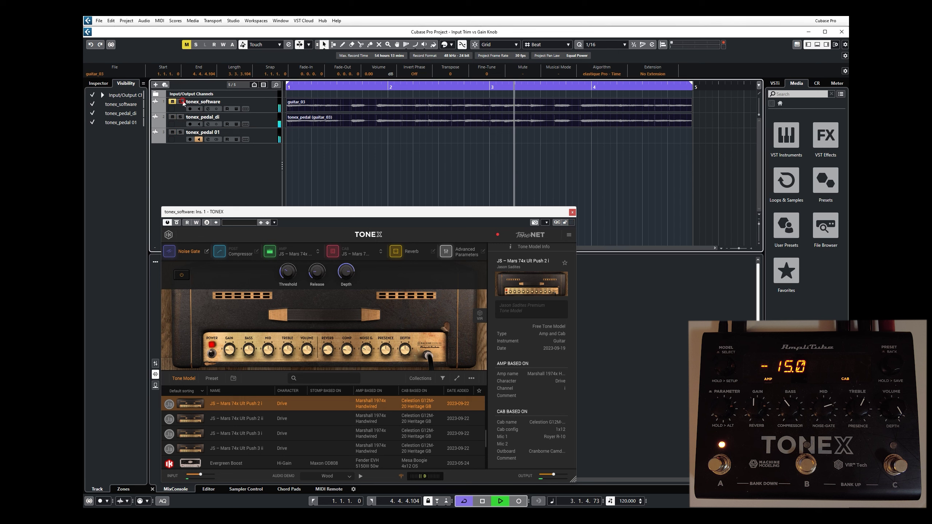
left_click(182, 101)
left_click(182, 101)
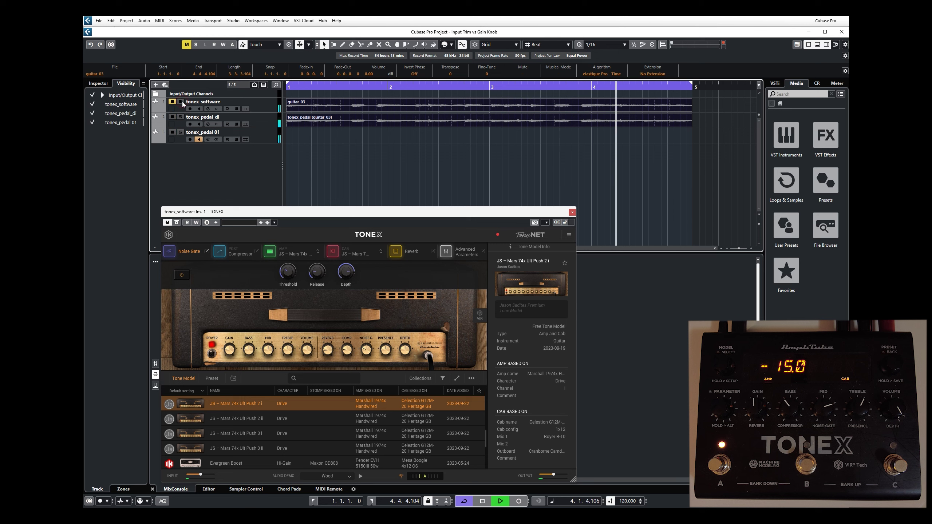
key("space")
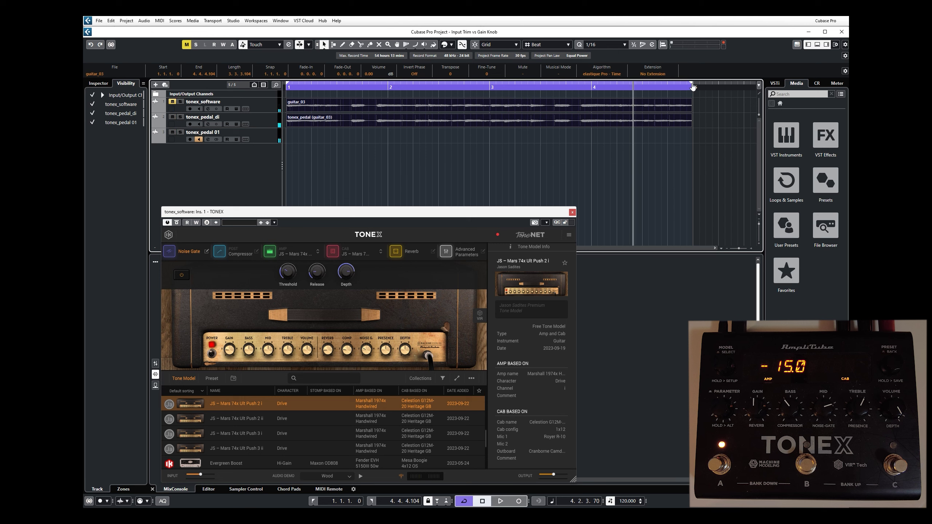
left_click_drag(693, 85, 342, 155)
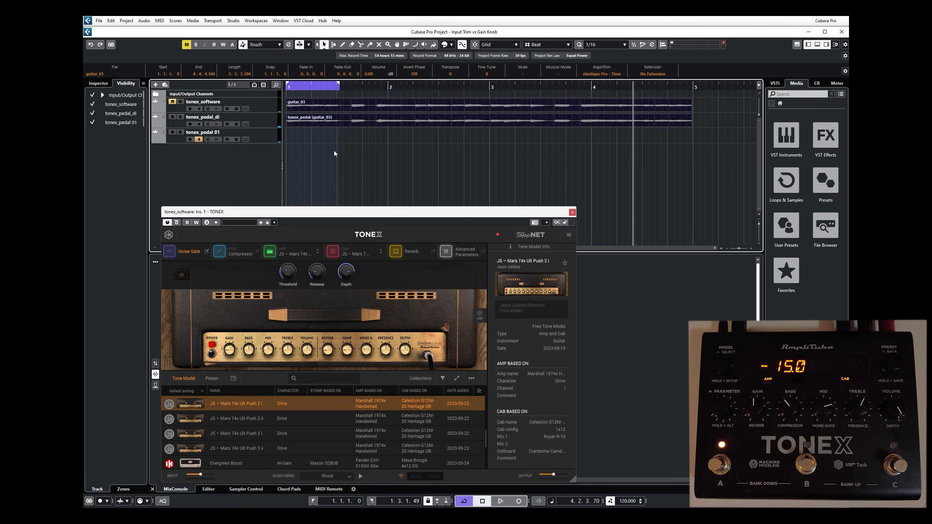
Play the short loop A/B-ing tonex_software solo against all tracks, then reveal the plugin Gain value.
key("space")
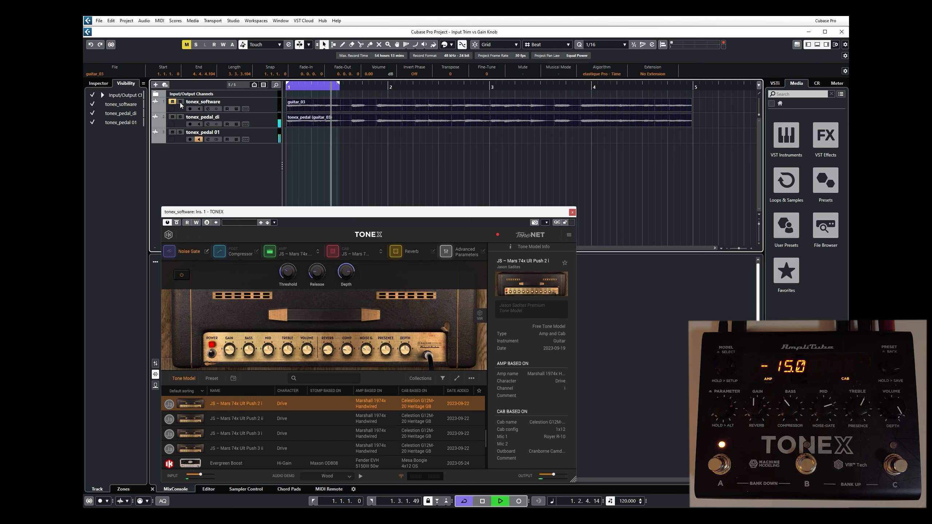
left_click(180, 103)
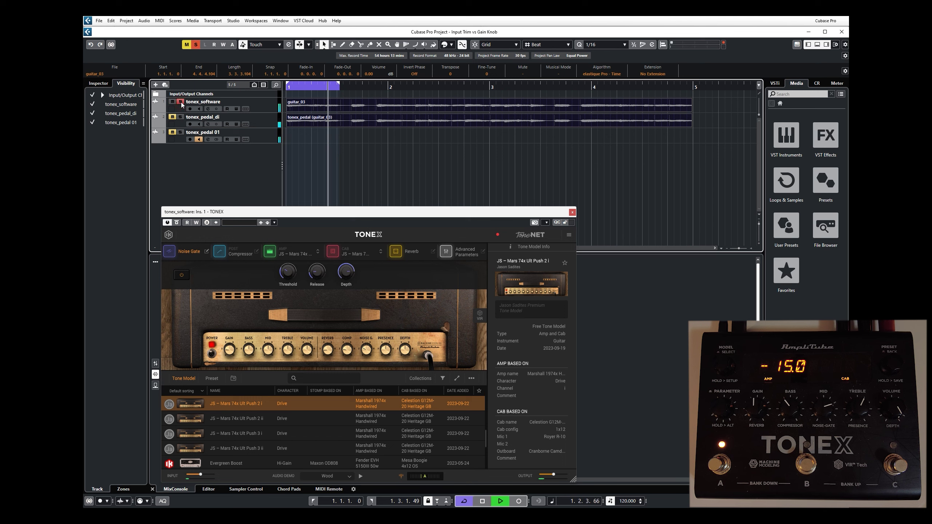
left_click(180, 102)
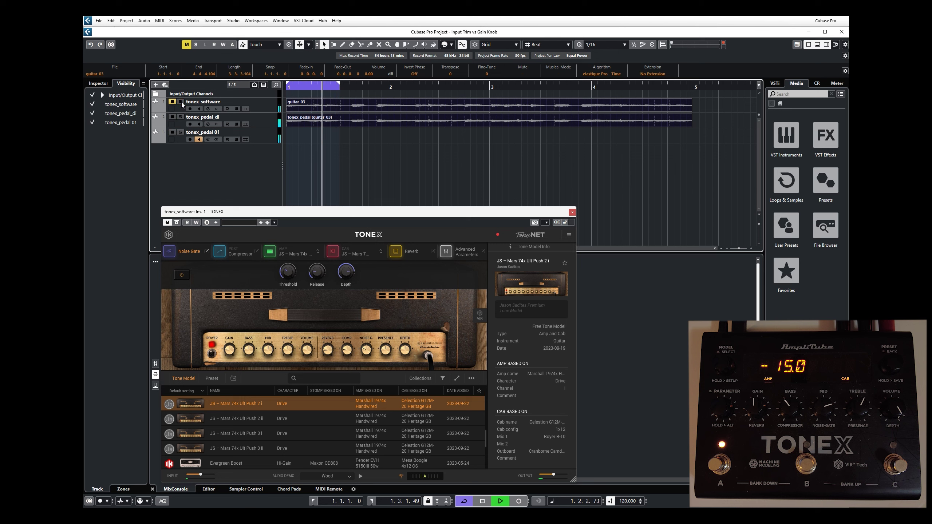
left_click(180, 102)
left_click(180, 102)
key("space")
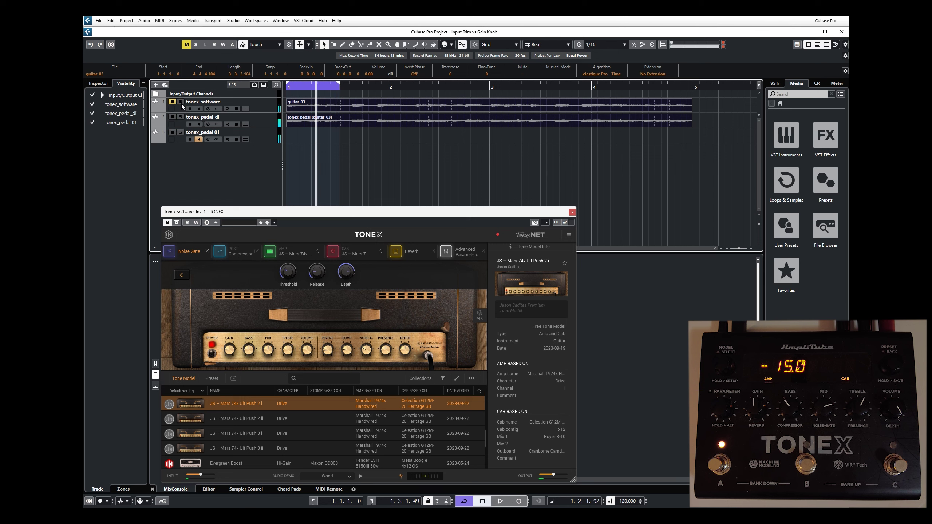
left_click(232, 352)
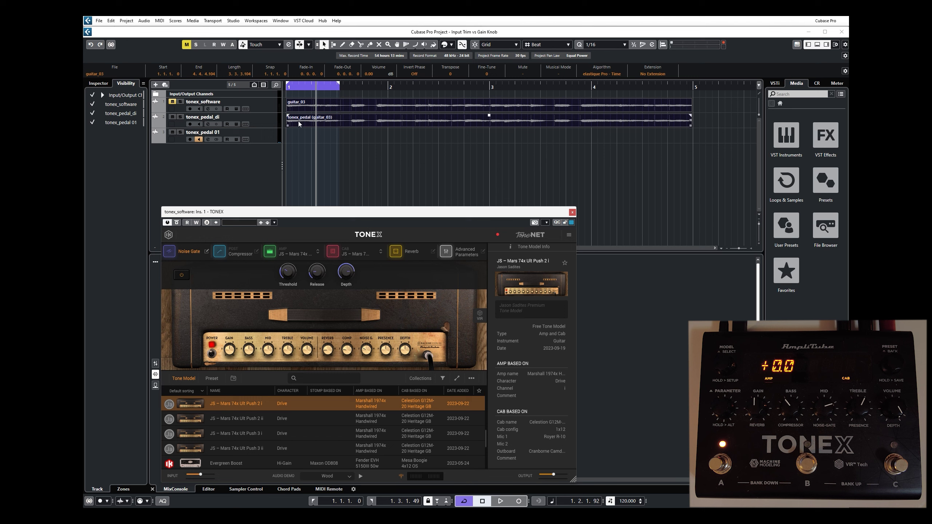
key("Home")
key("space")
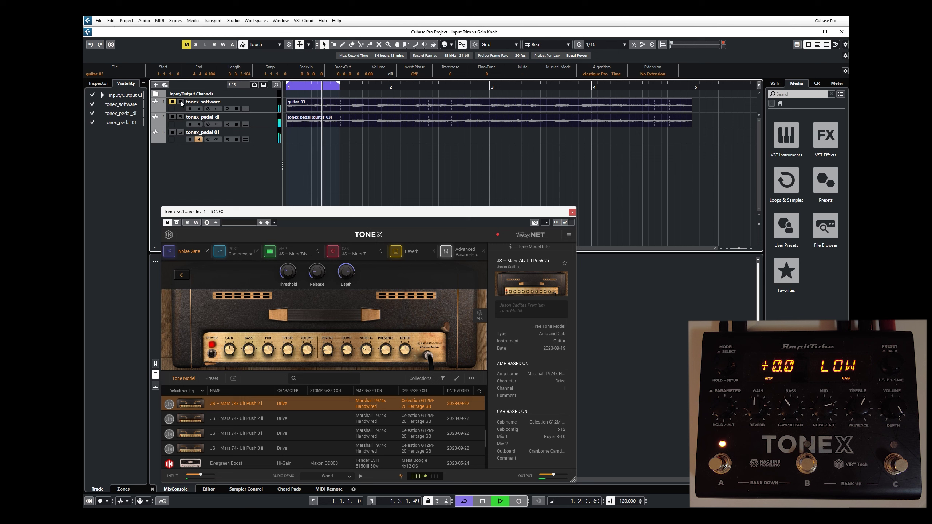
key("space")
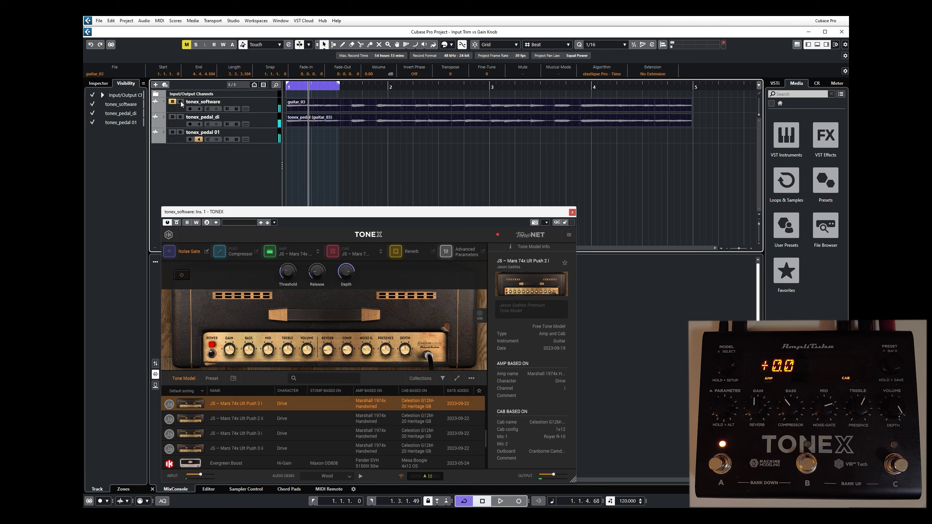
Check the plugin Gain value and play a short pass from the start, leaving tonex_software unsoloed.
left_click(232, 338)
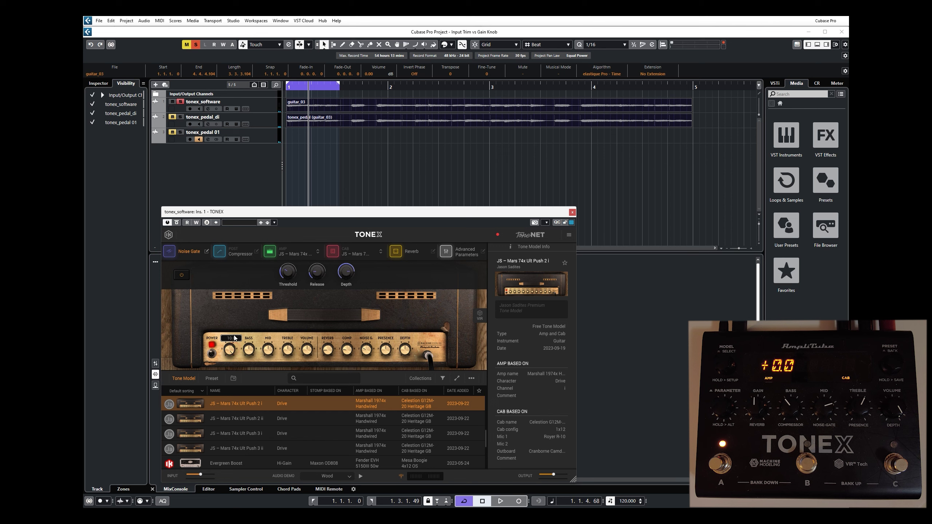
key("Home")
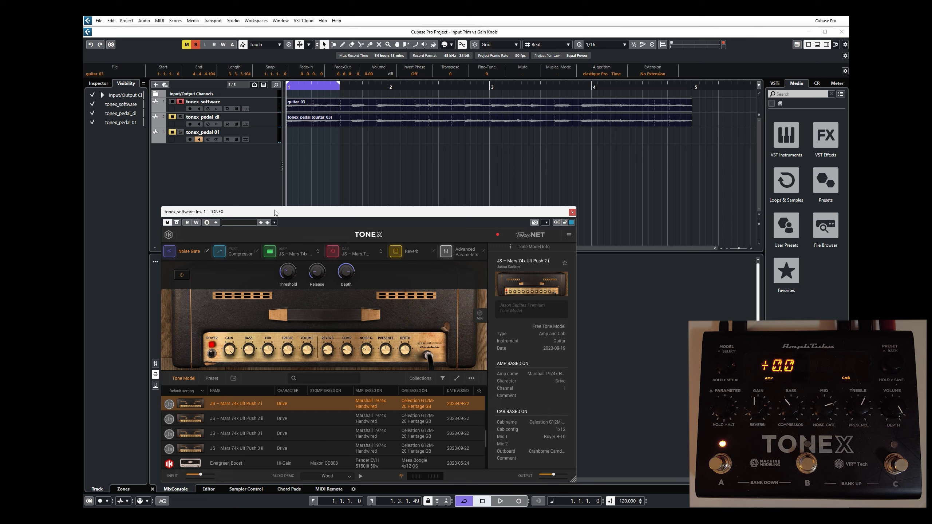
key("space")
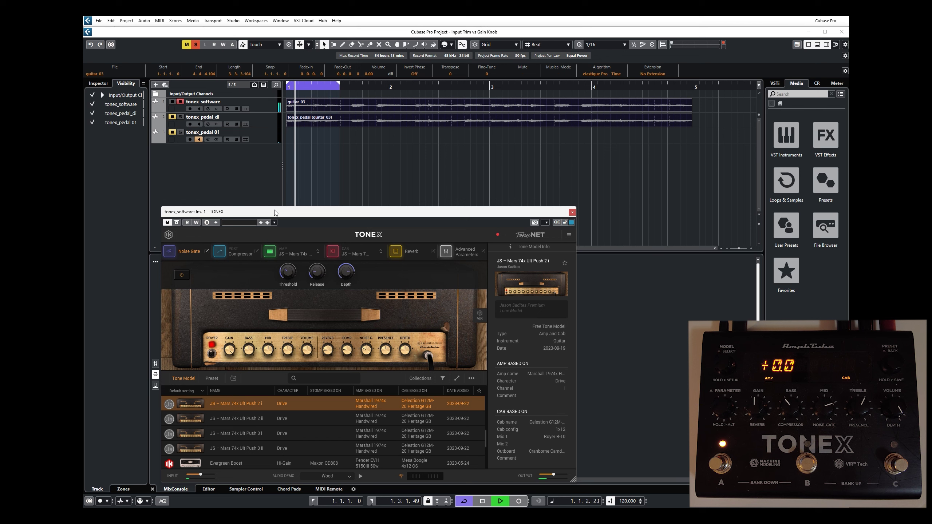
key("space")
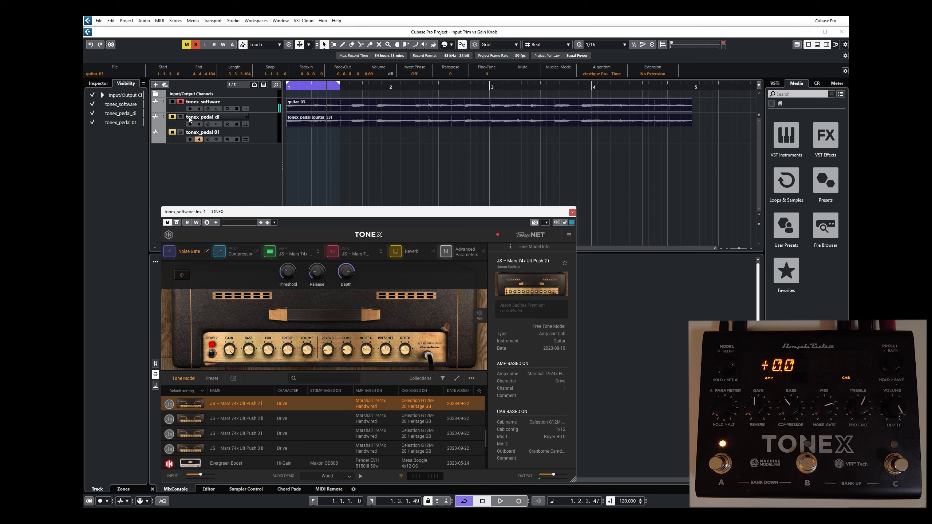
left_click(181, 102)
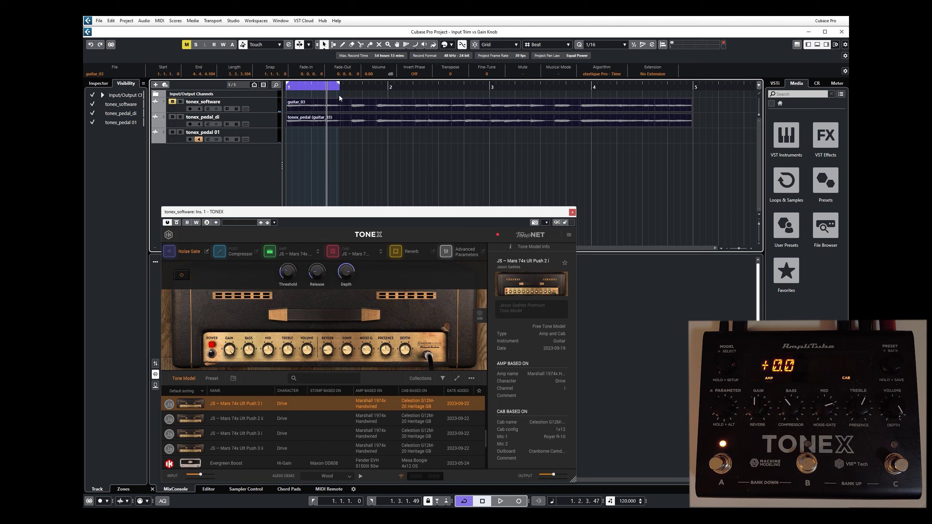
Loop playback soloing and releasing tonex_software, then stop and return to the project start.
key("space")
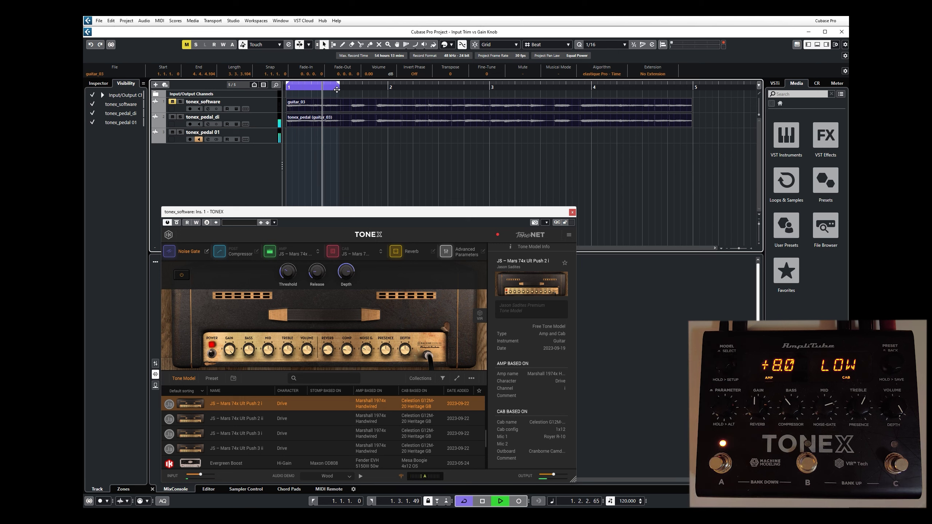
left_click(182, 101)
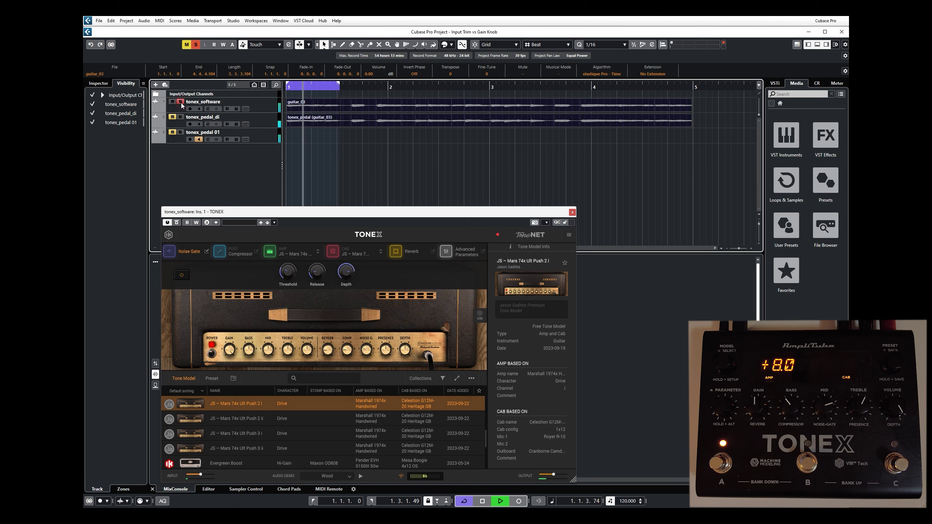
left_click(181, 101)
key("space")
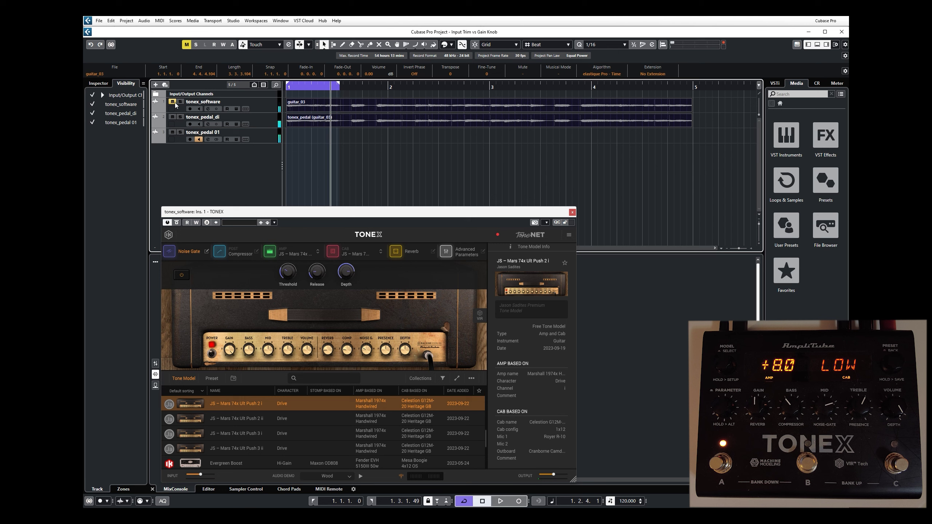
key("Home")
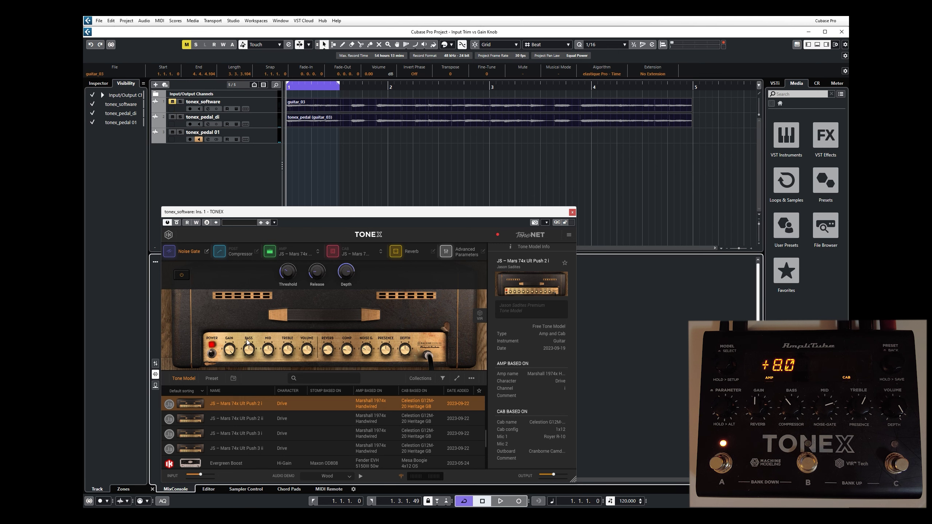
left_click(230, 356)
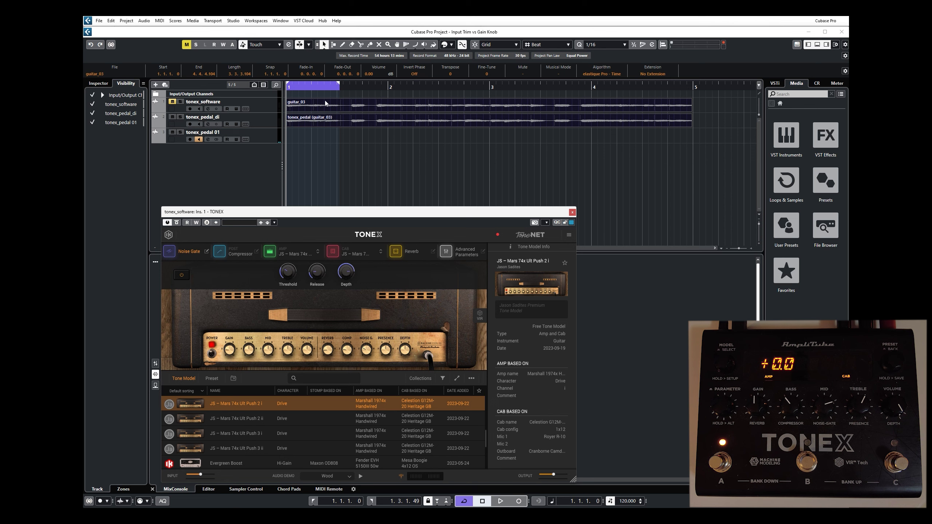
Loop the whole guitar event (P) and play it, toggling tonex_software solo against the pedal tracks.
mouse_move(406, 103)
key("p")
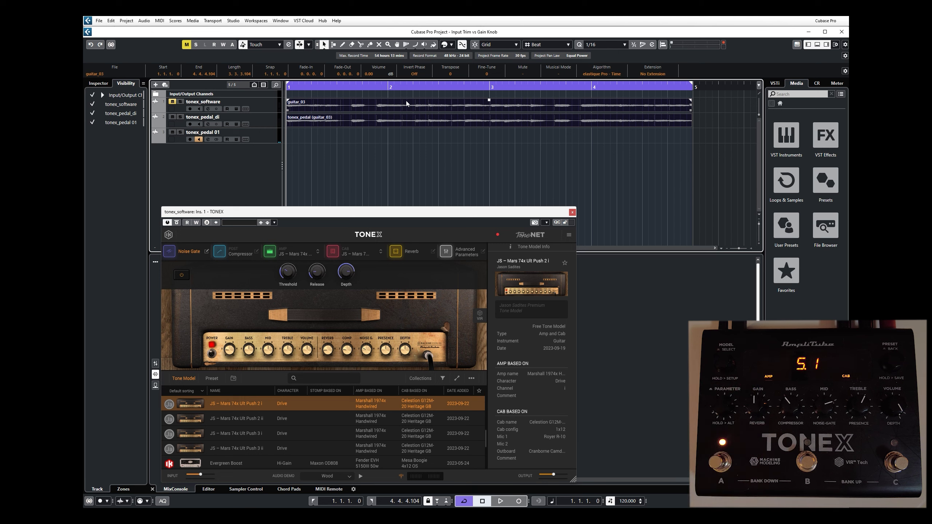
key("space")
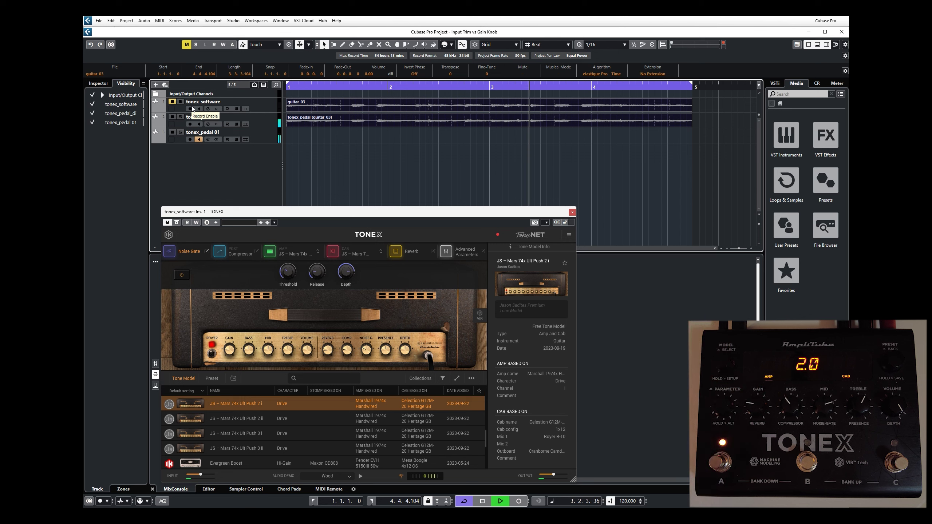
left_click(181, 101)
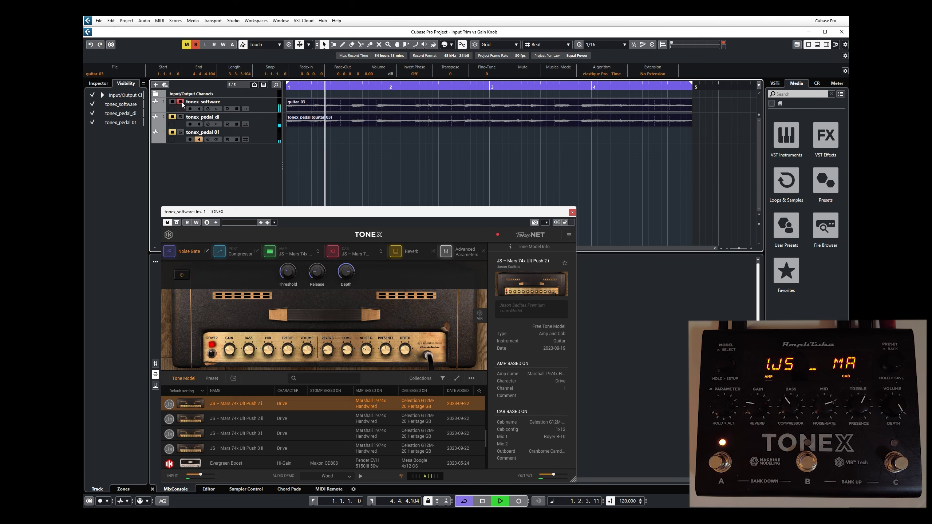
left_click(182, 102)
left_click(181, 102)
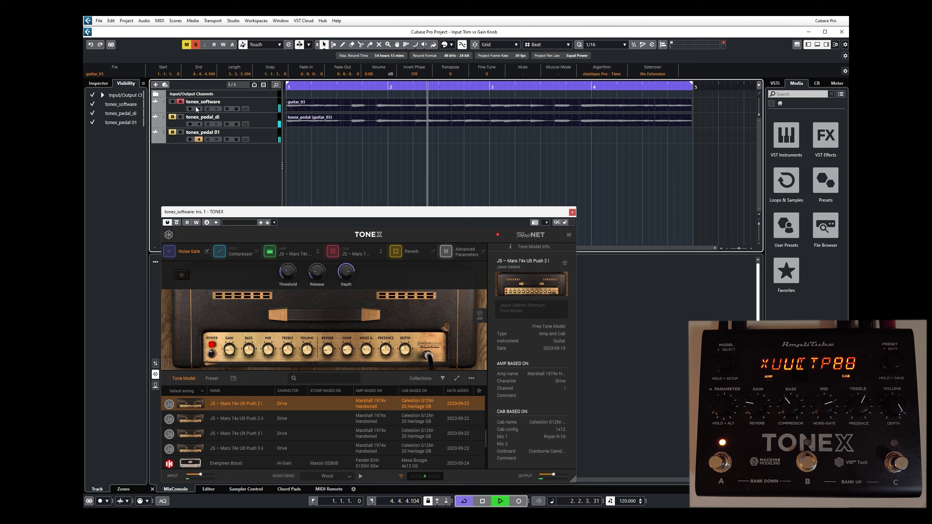
key("space")
Shorten the loop to end near bar 1.3 and replay it, A/B-ing tonex_software solo on and off.
left_click_drag(691, 86, 339, 137)
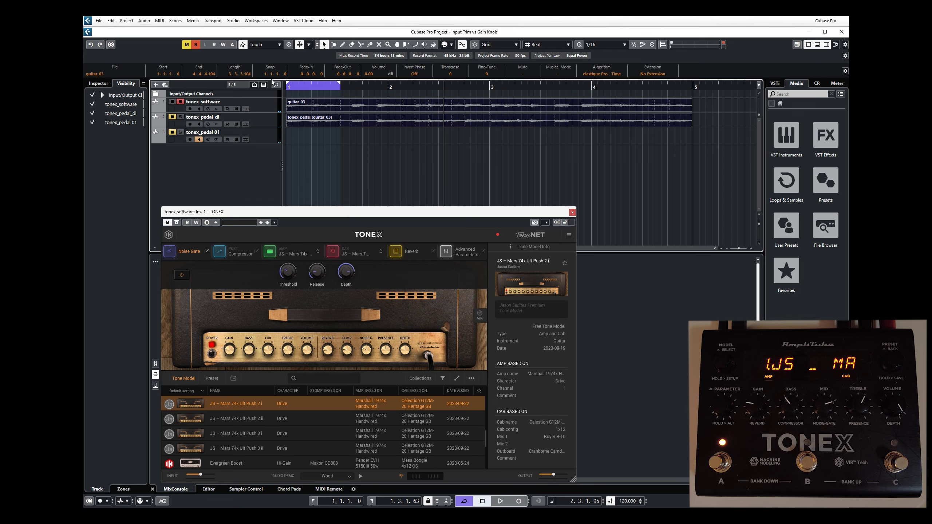
key("space")
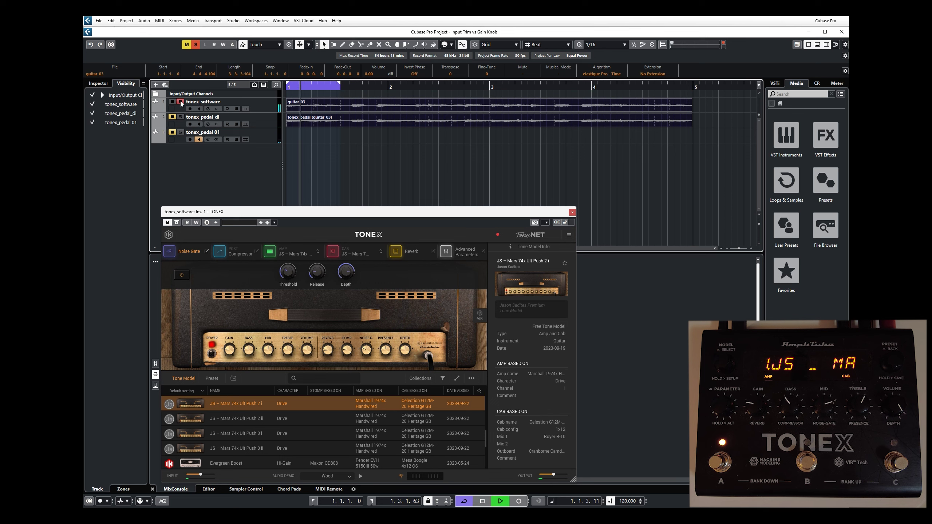
left_click(181, 102)
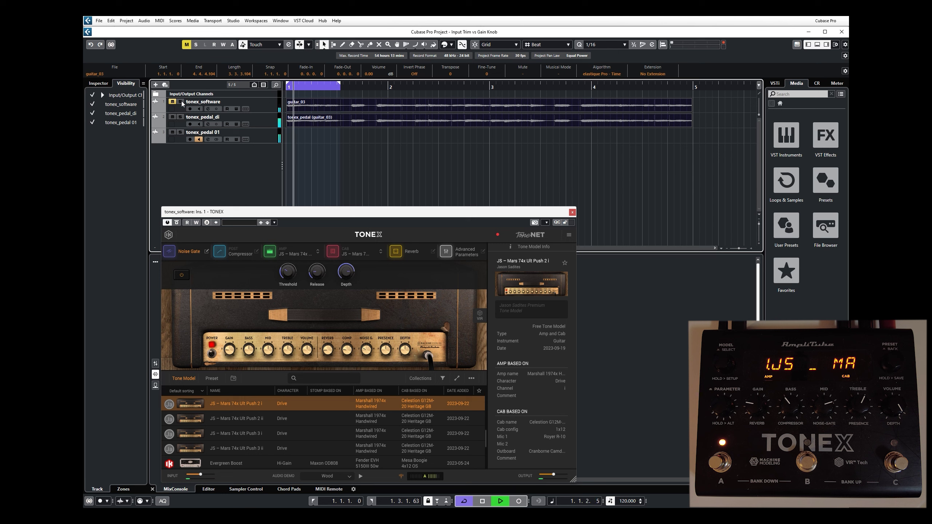
left_click(181, 101)
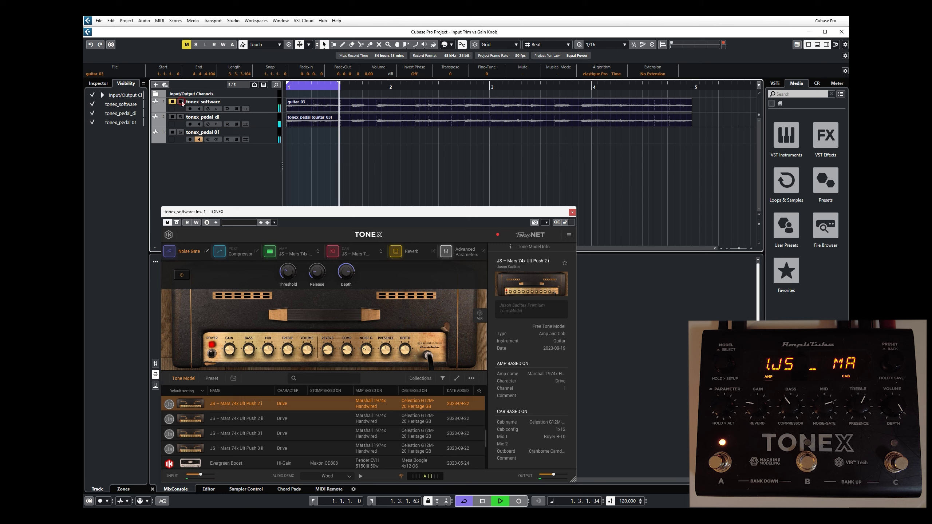
left_click(182, 100)
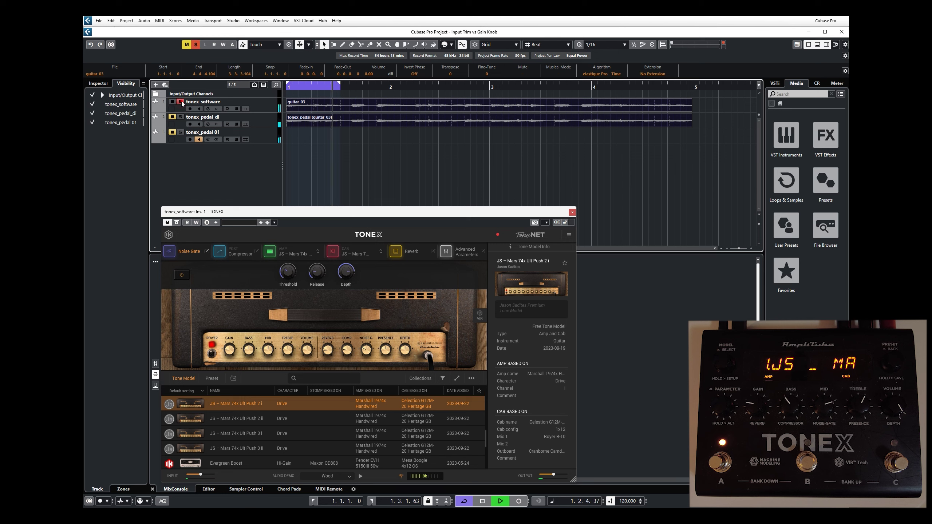
left_click(181, 100)
key("space")
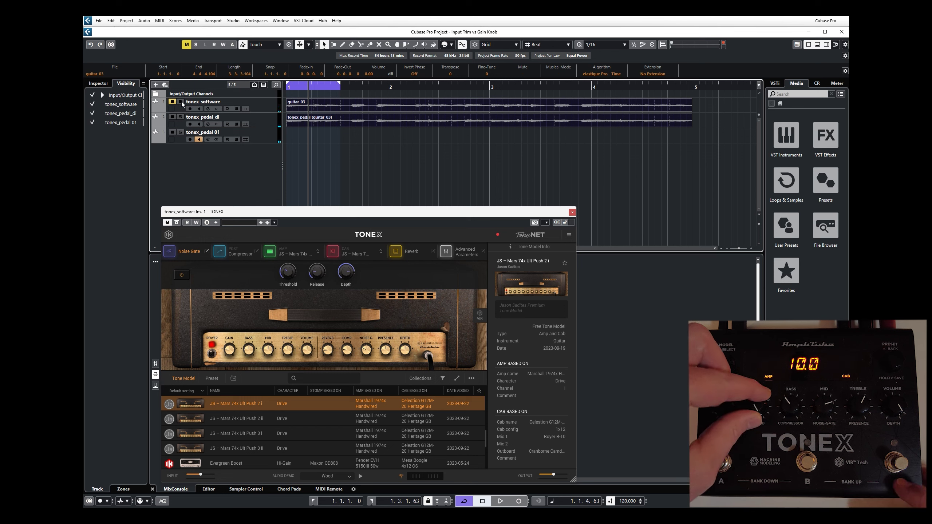
Raise the TONEX plugin Gain to 10.0 to match the pedal, then play the loop A/B-ing tonex_software solo.
left_click_drag(227, 348, 223, 275)
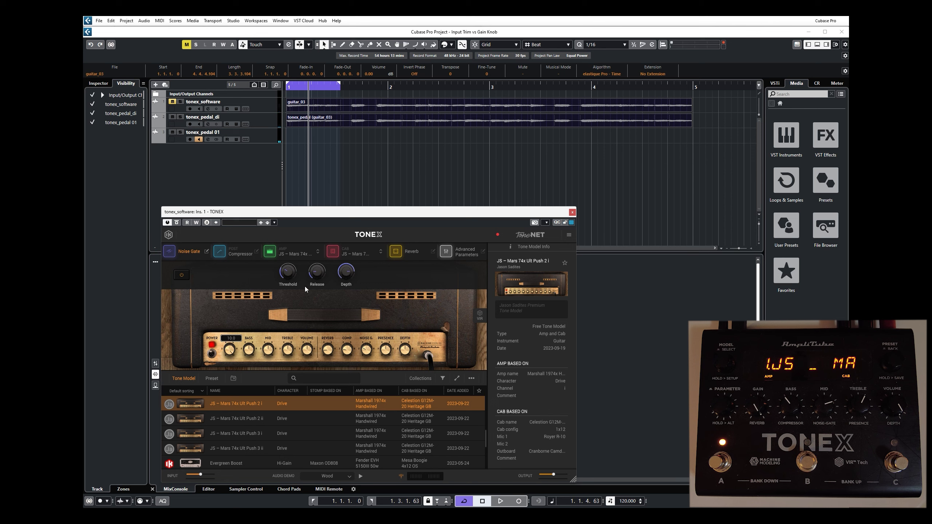
key("space")
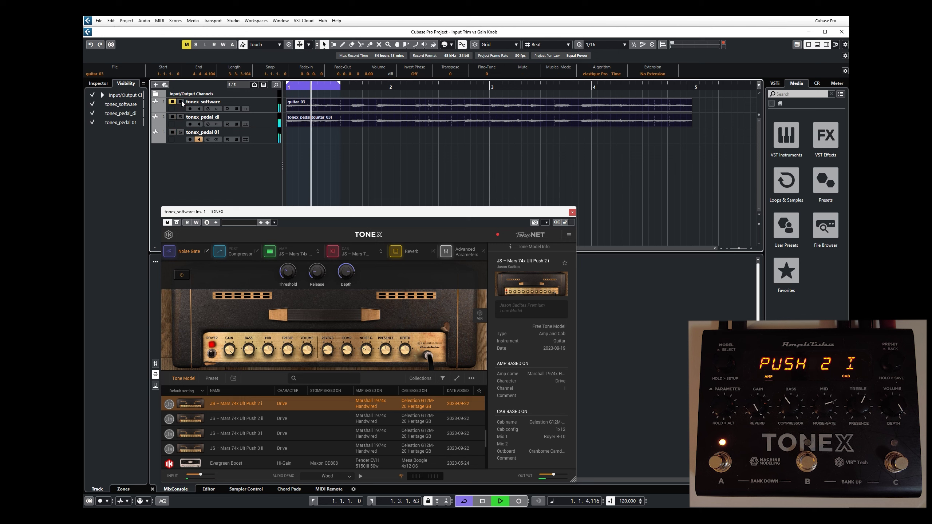
left_click(180, 102)
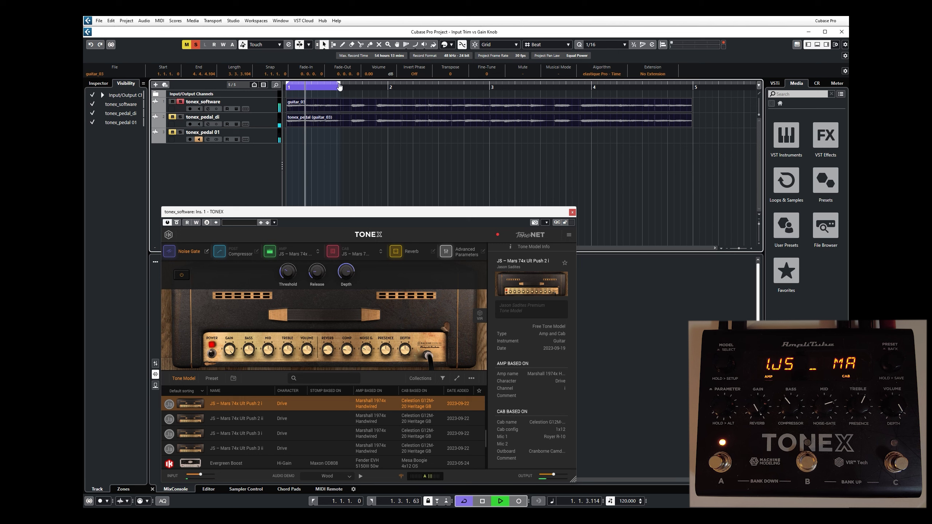
left_click(179, 104)
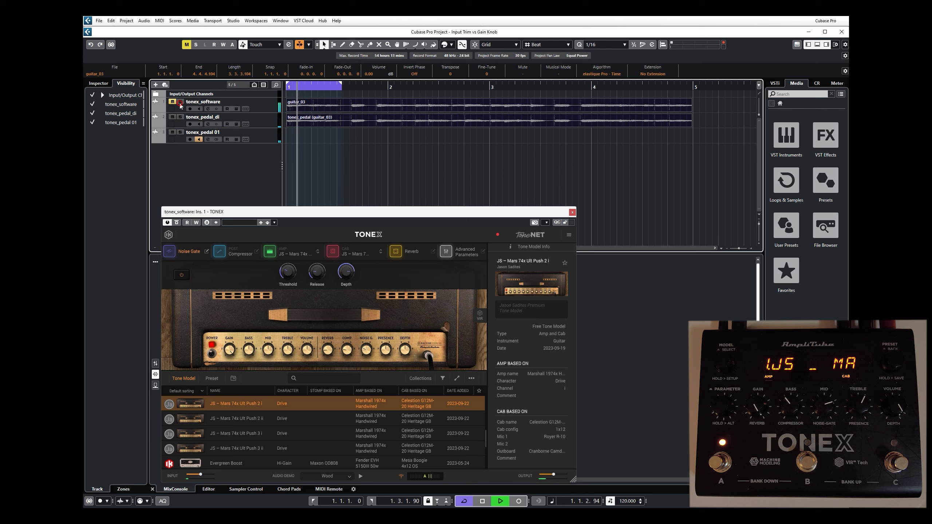
left_click(180, 102)
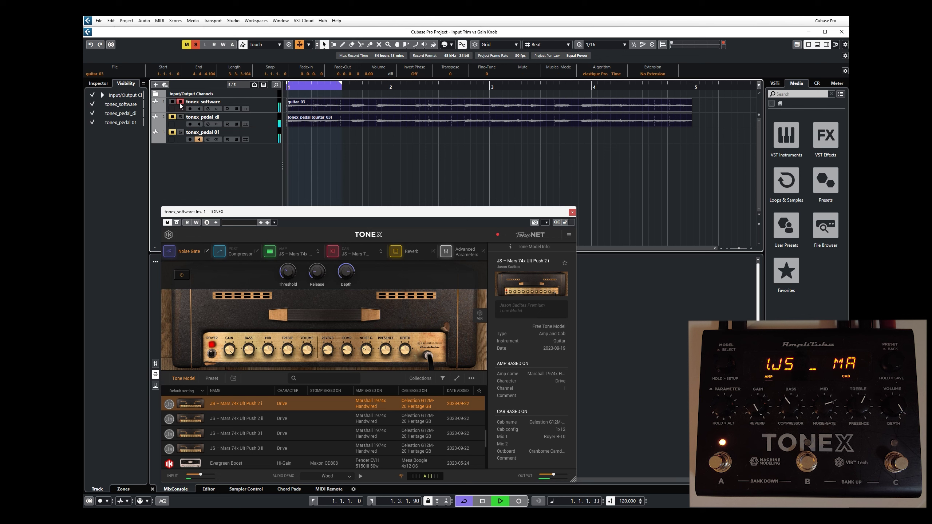
key("space")
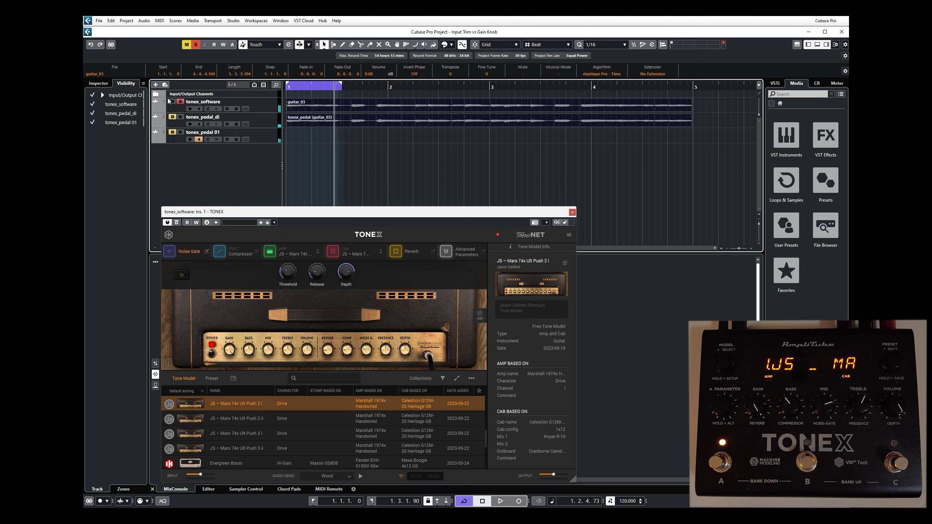